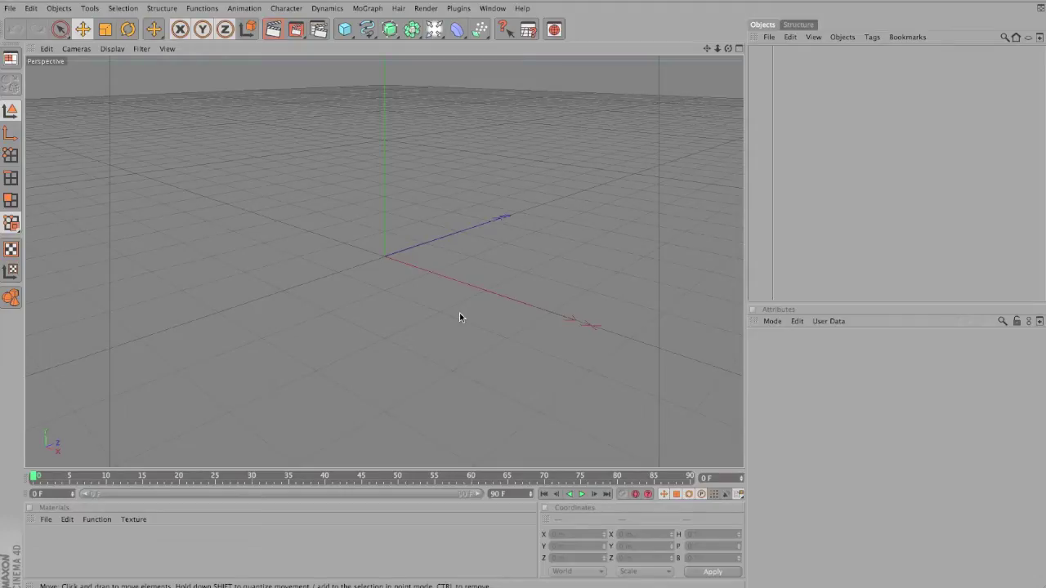
click(59, 8)
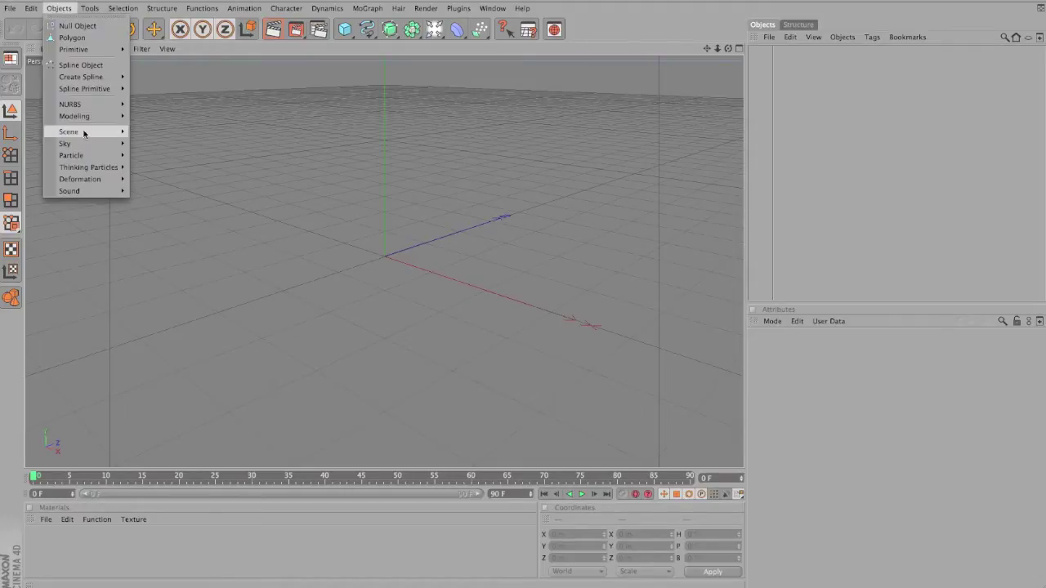
mouse_move(82, 144)
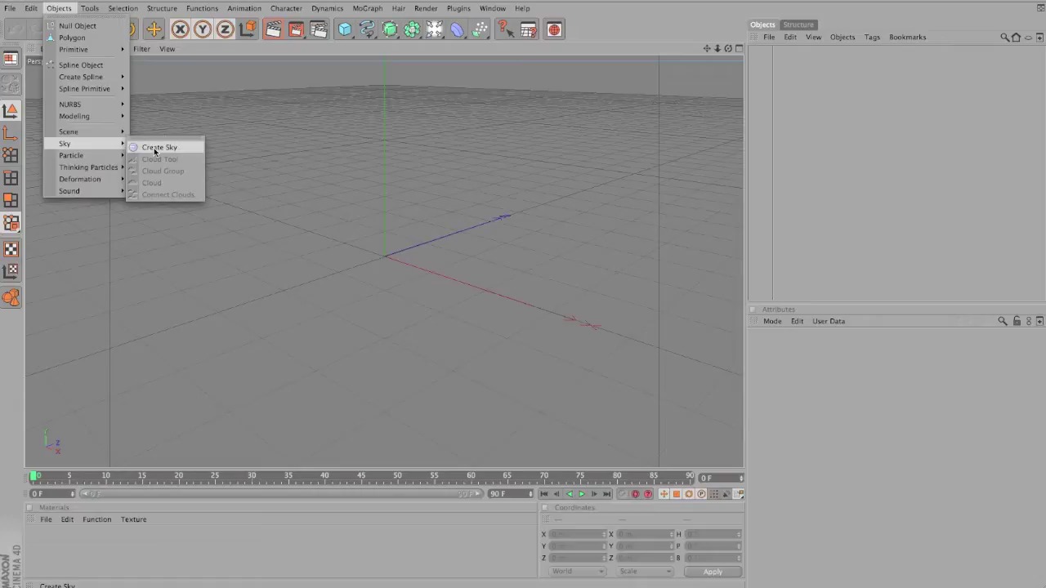
click(249, 85)
drag(347, 31, 452, 36)
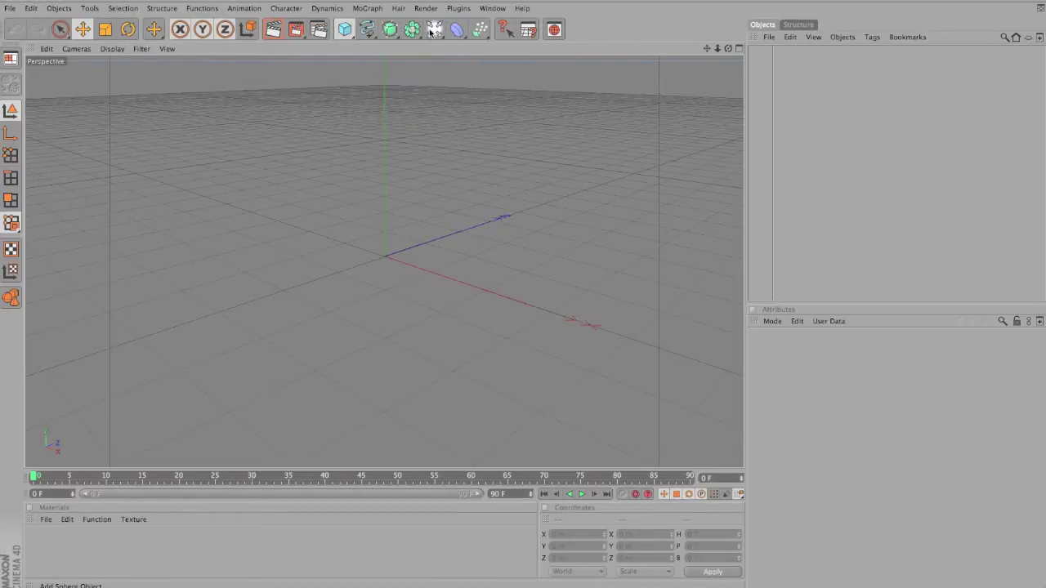
drag(430, 32, 649, 86)
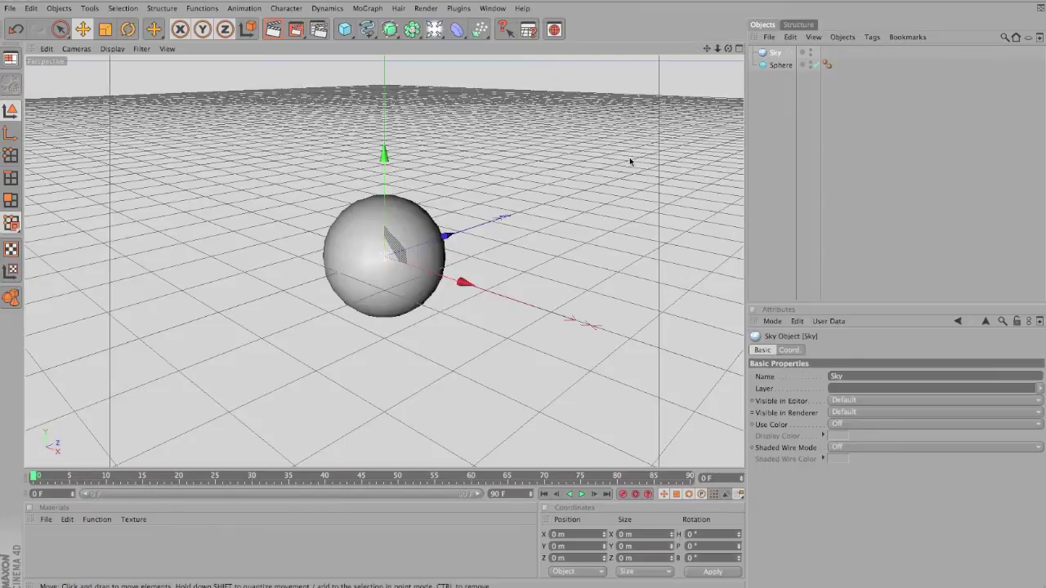
key(Delete)
click(778, 53)
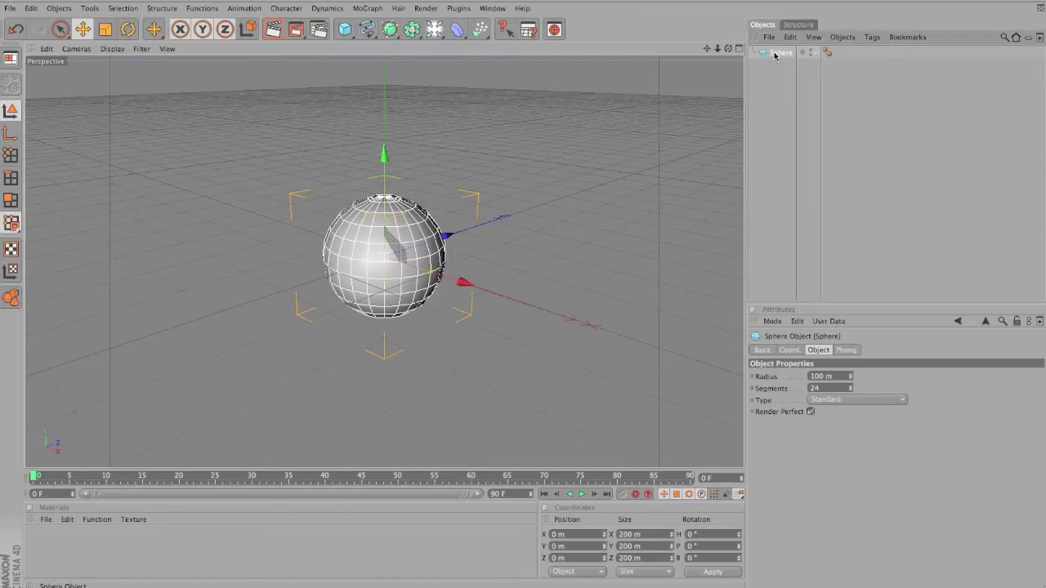
key(Delete)
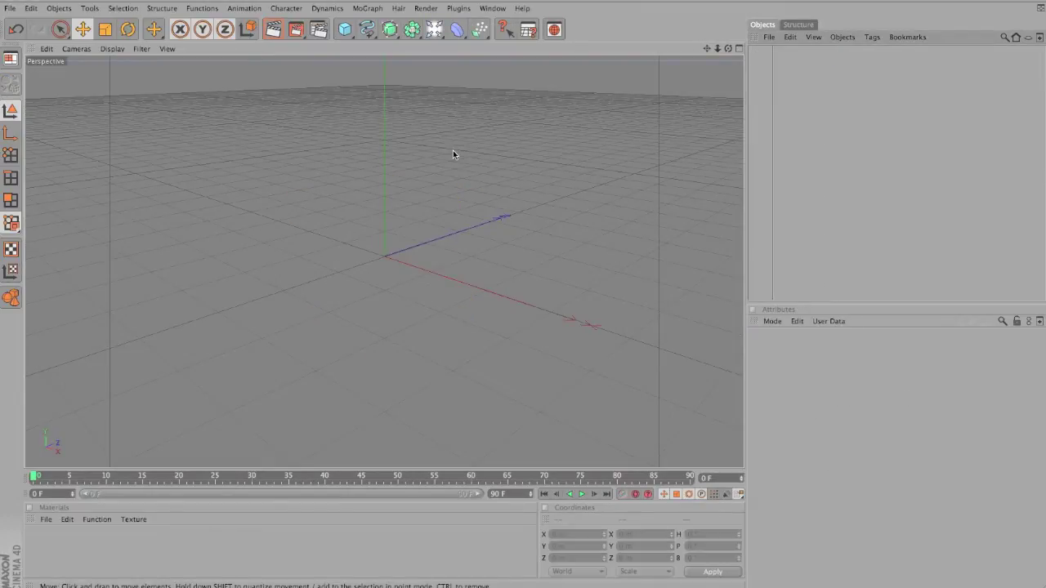
Add a physical sky object to the empty scene with Create Sky
click(59, 8)
click(145, 146)
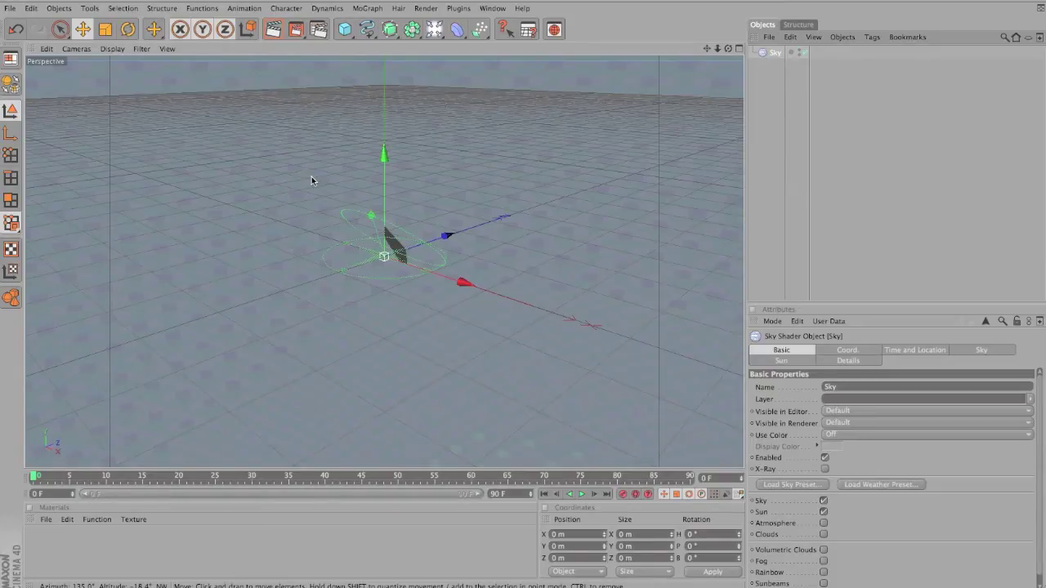
click(523, 295)
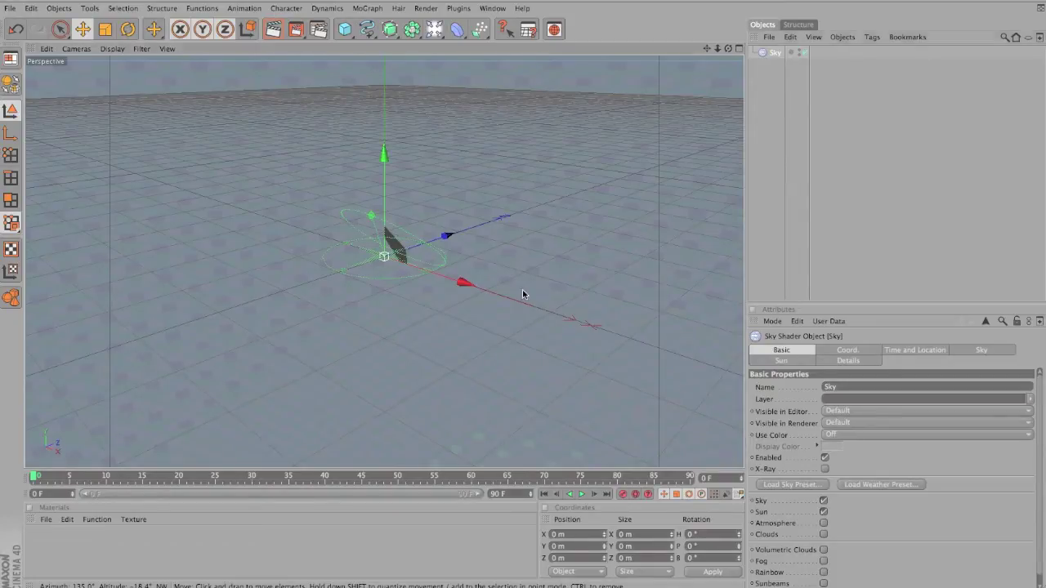
click(127, 30)
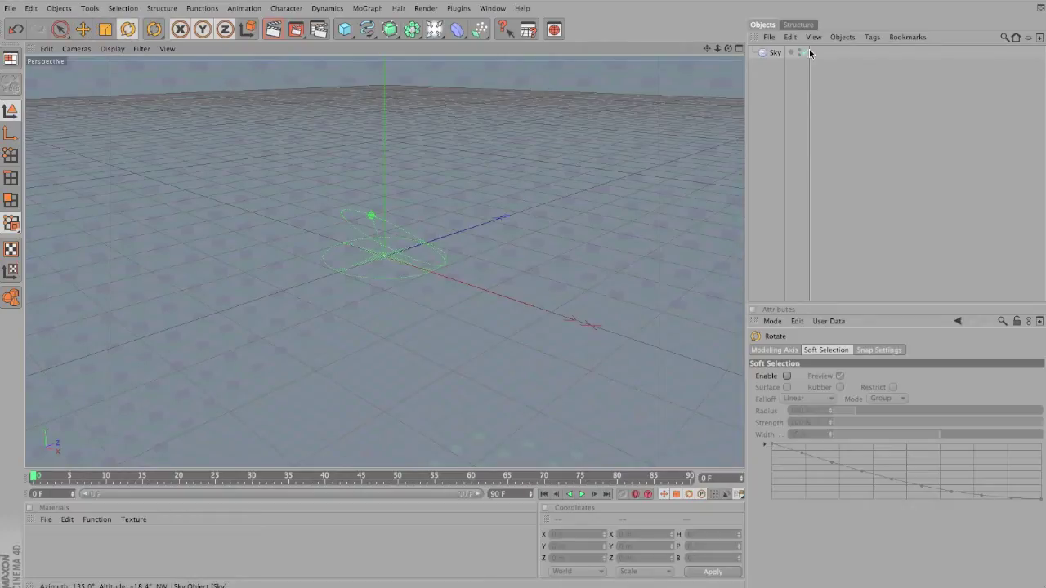
click(775, 52)
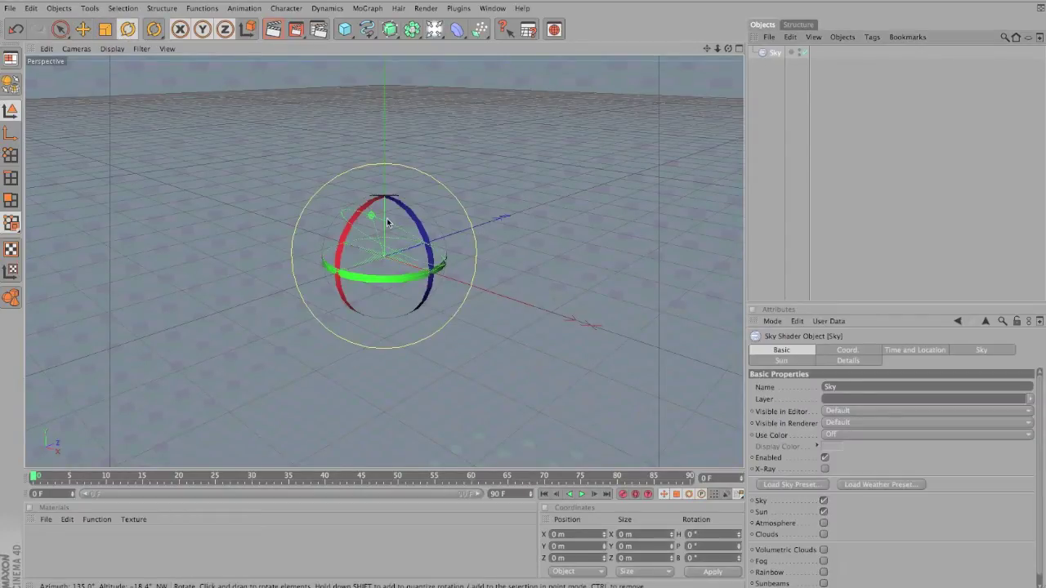
key(e)
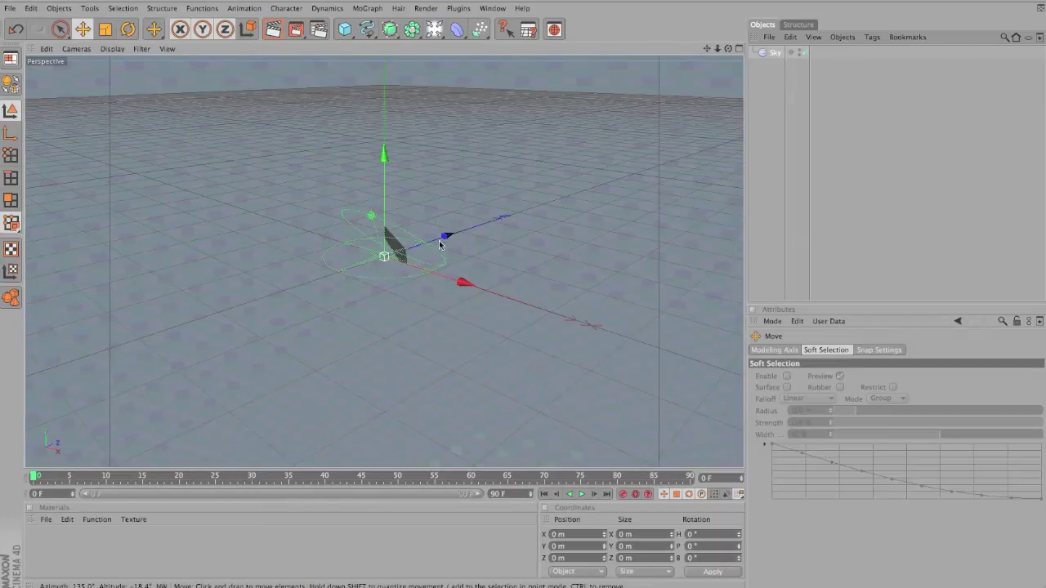
drag(440, 243, 523, 289)
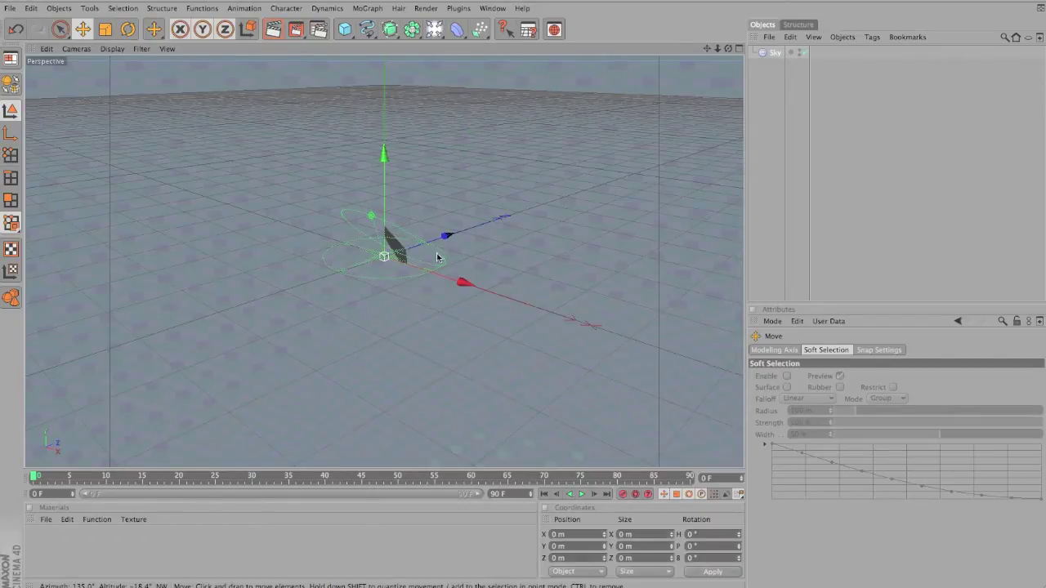
click(128, 29)
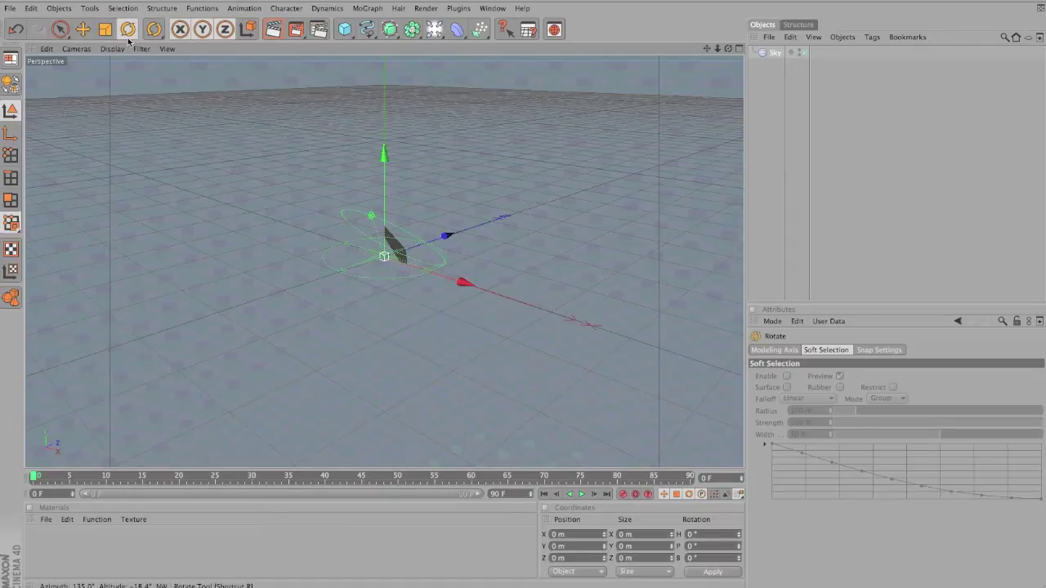
click(83, 30)
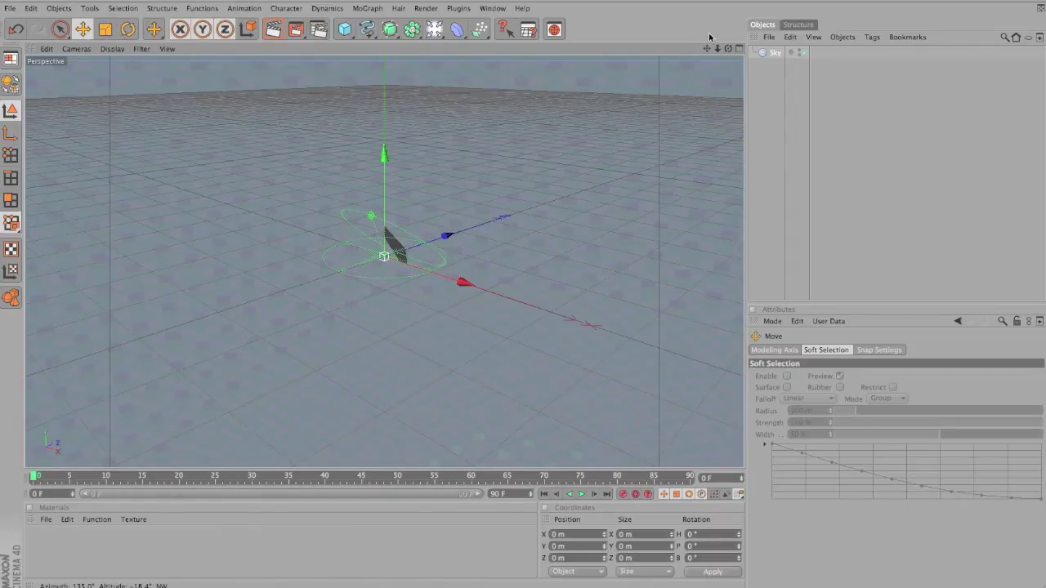
click(772, 52)
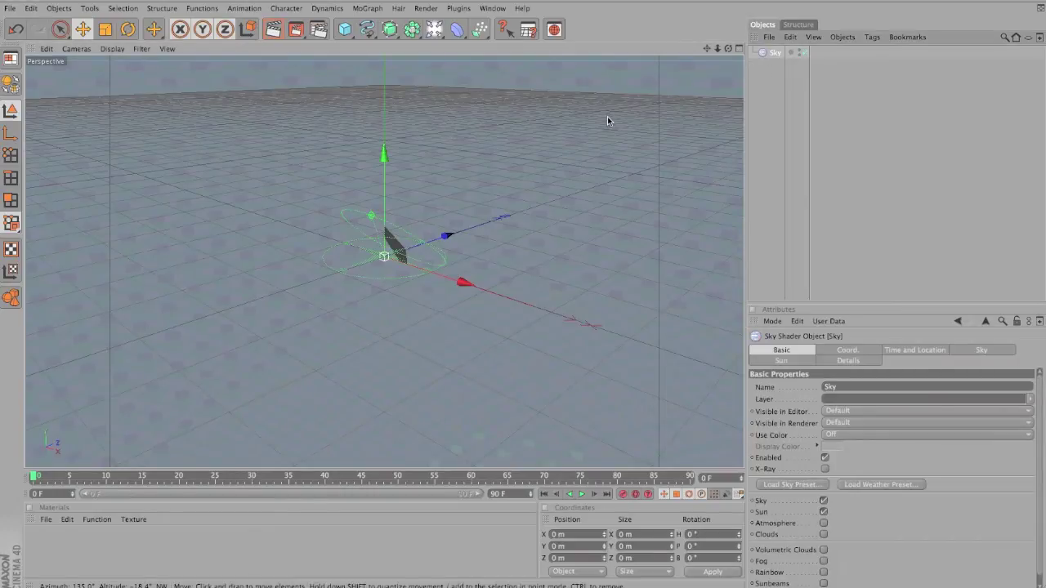
Try rotating the sky object about its Z axis with the Rotate tool
key(r)
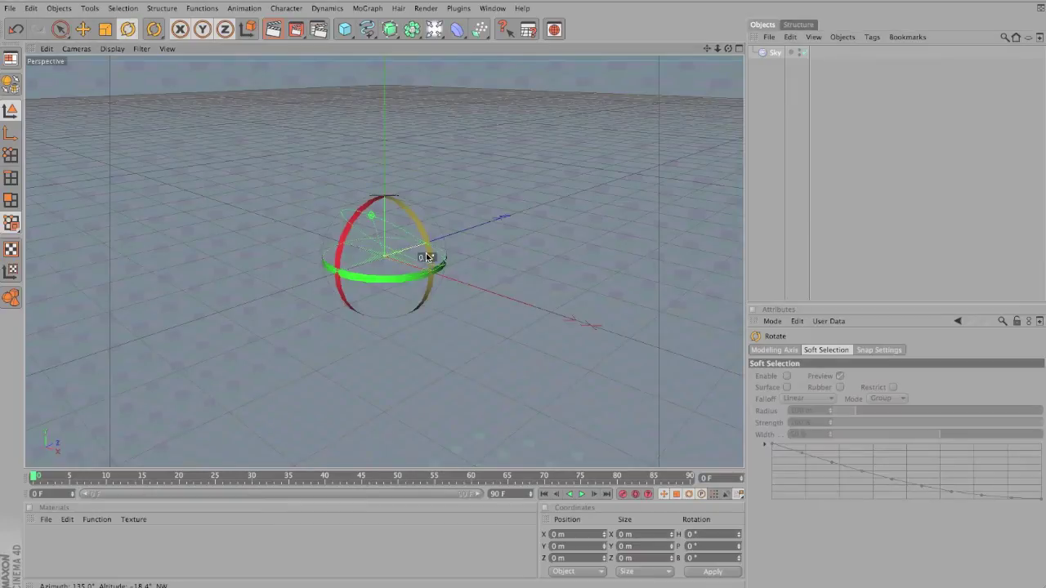
drag(425, 256, 330, 221)
key(ctrl+z)
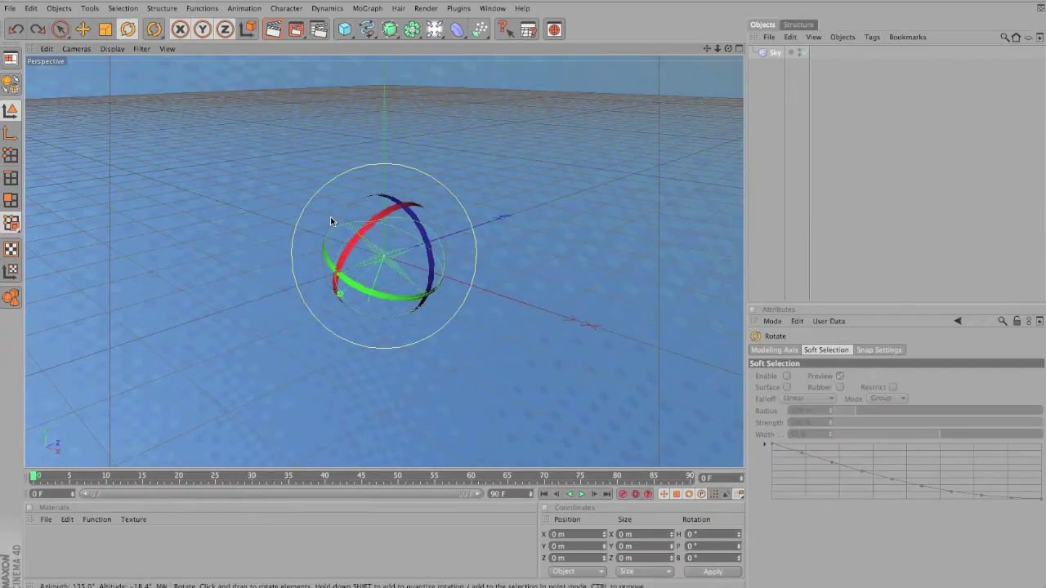
drag(421, 228, 422, 237)
click(959, 128)
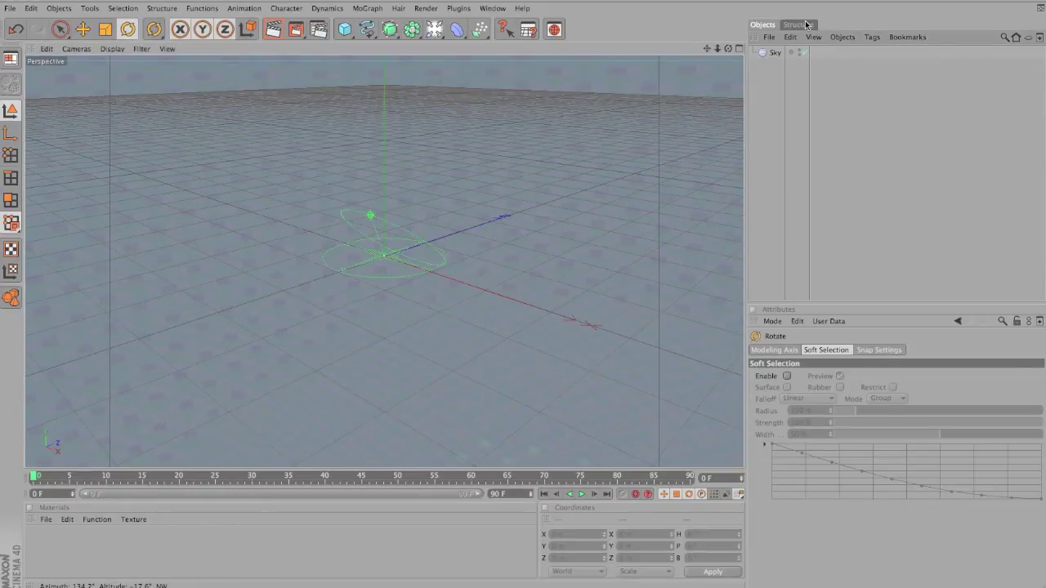
Enable the Horizon Line option in the sky object's Sky settings
click(774, 52)
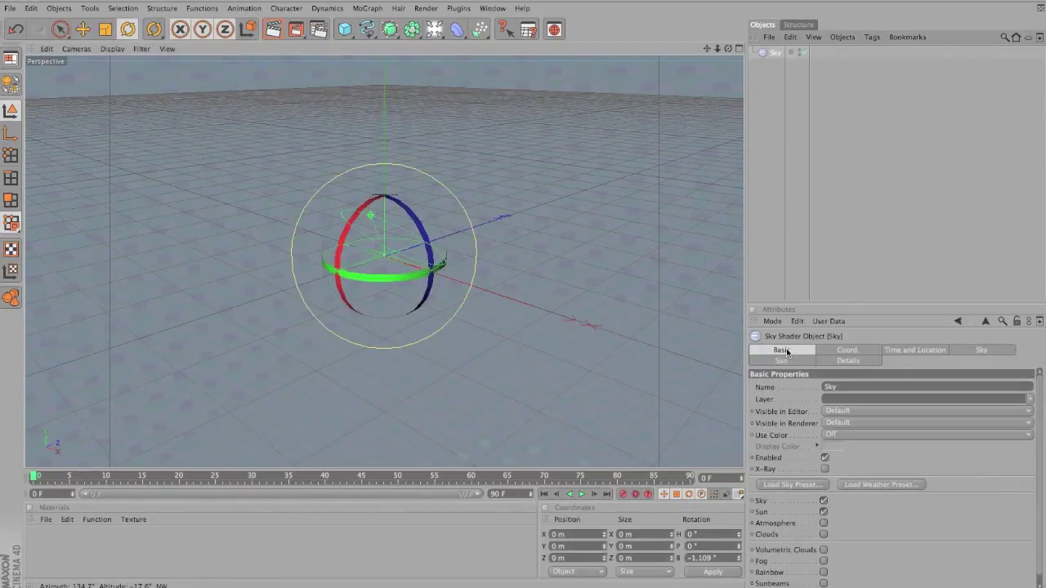
click(975, 350)
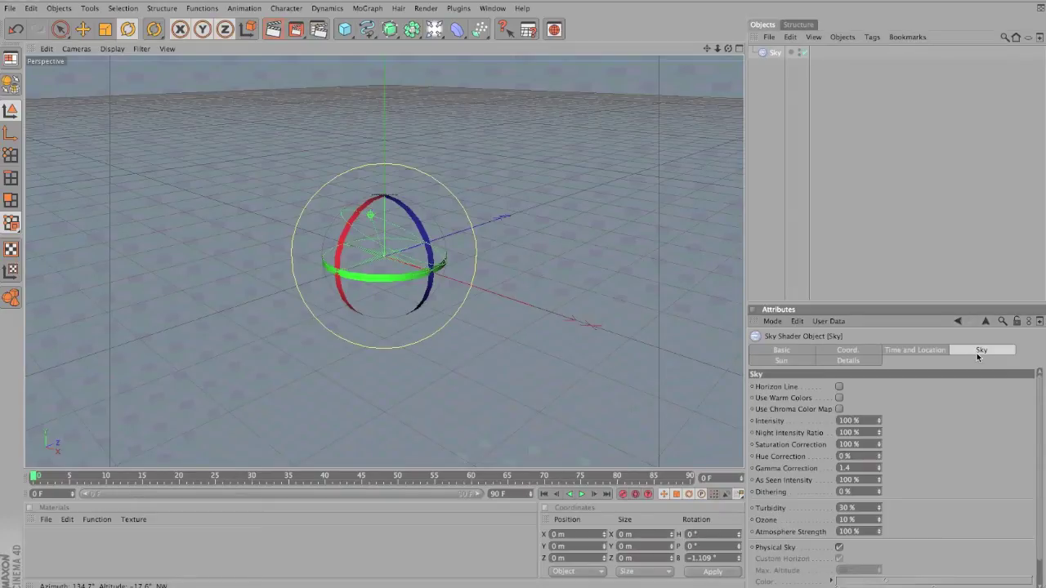
scroll(858, 398, down, 3)
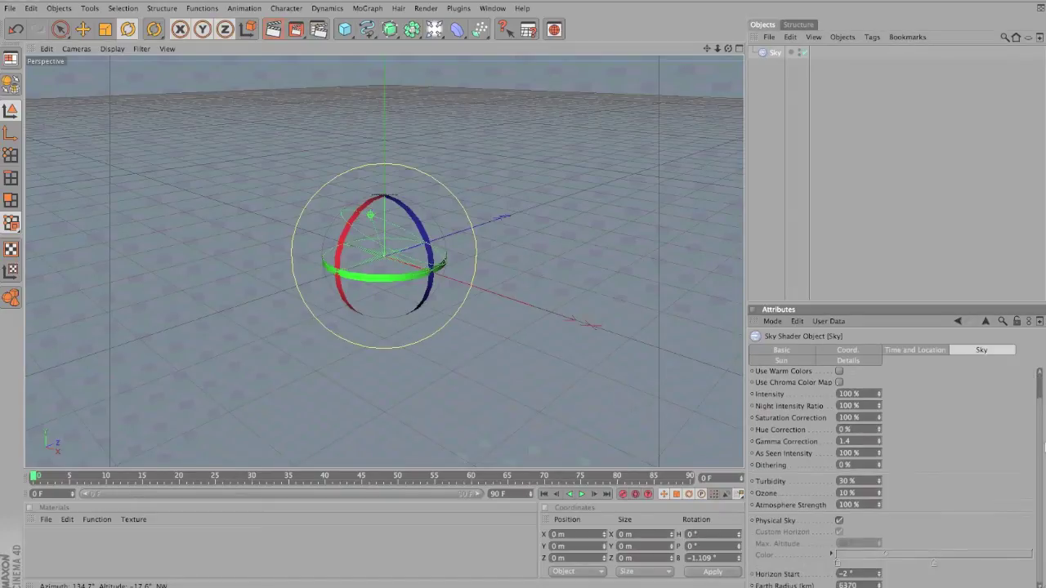
scroll(1039, 446, up, 2)
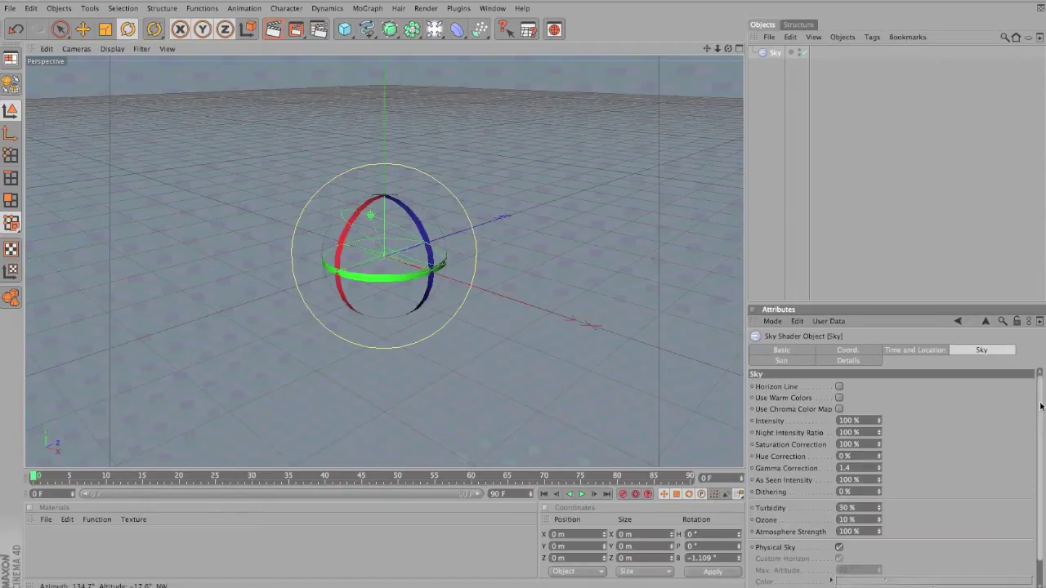
click(839, 387)
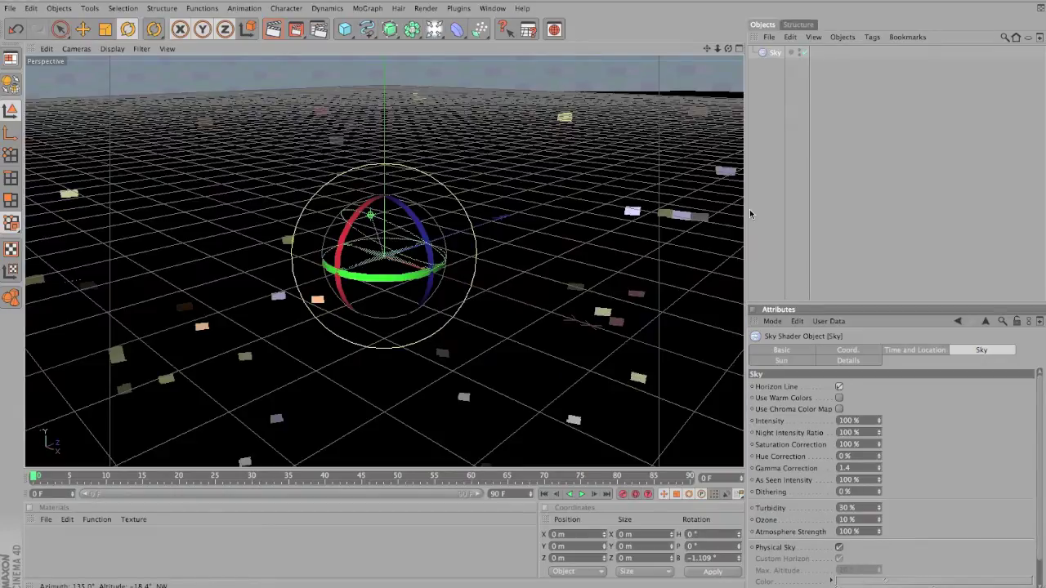
Render a preview of the view and flip the sky object upside down about its Z axis to a bank of about -179.6°
drag(728, 50, 524, 293)
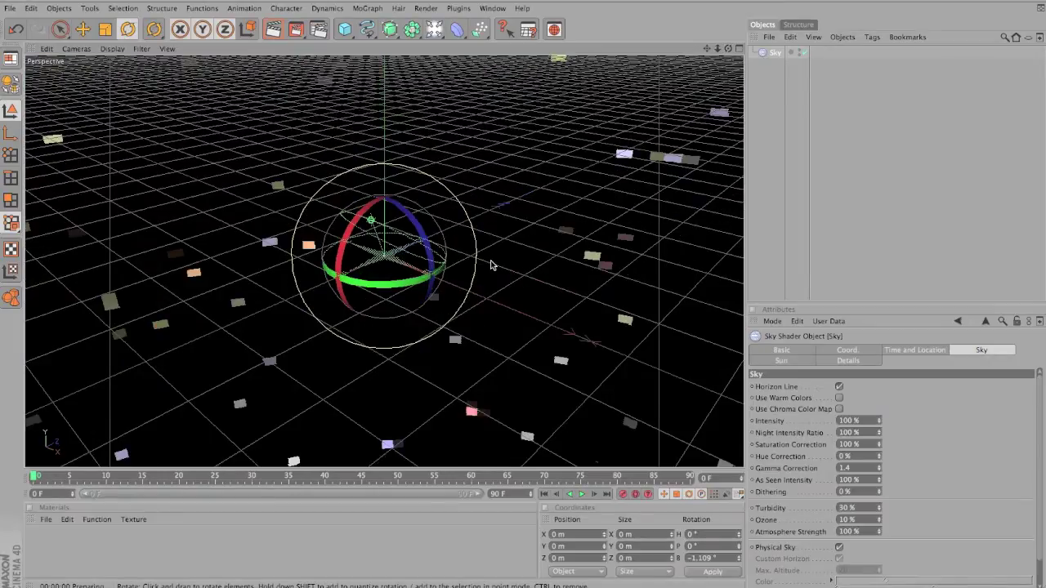
key(ctrl+r)
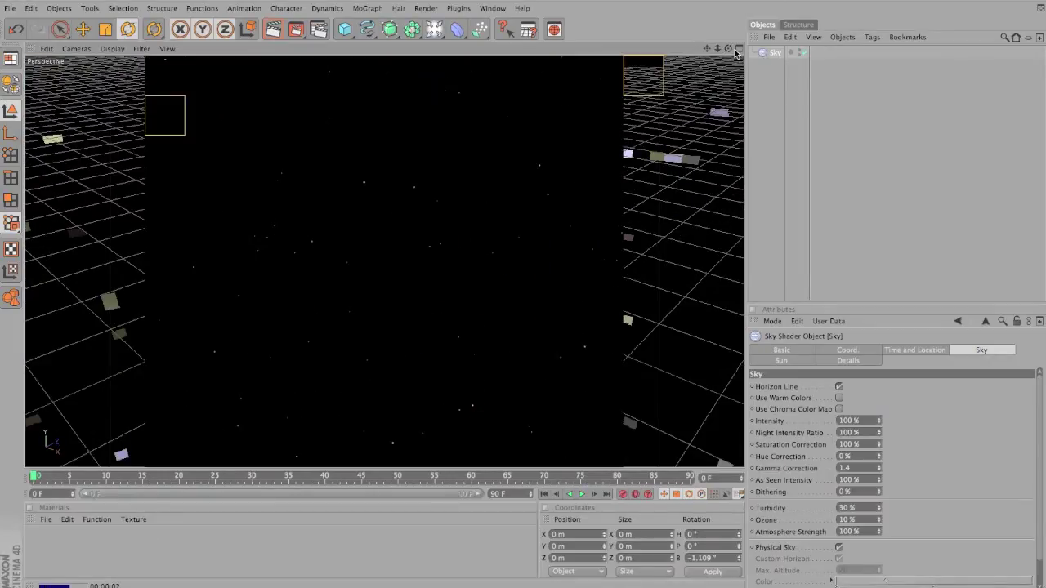
drag(728, 49, 621, 117)
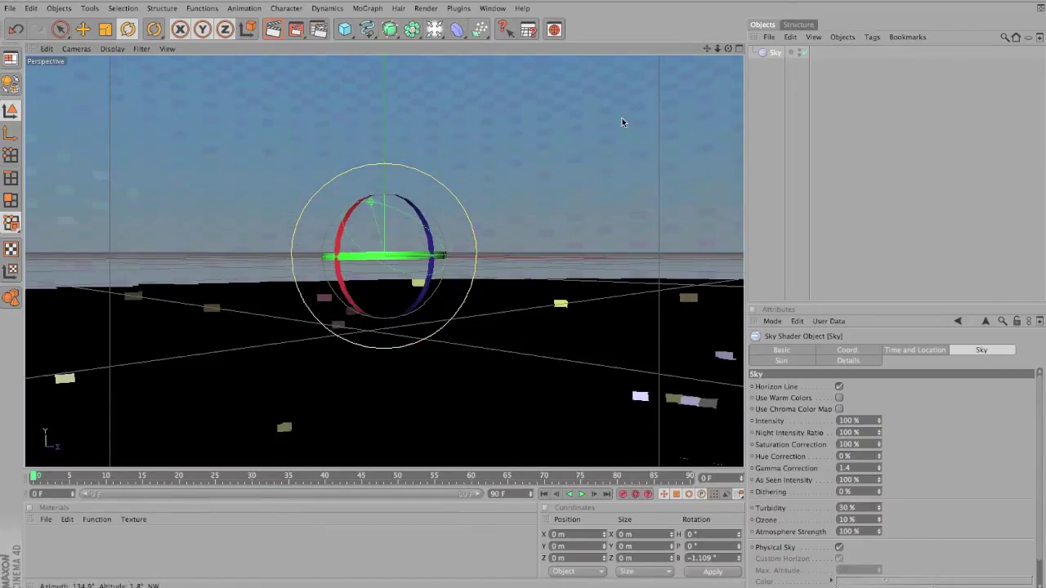
drag(428, 242, 259, 288)
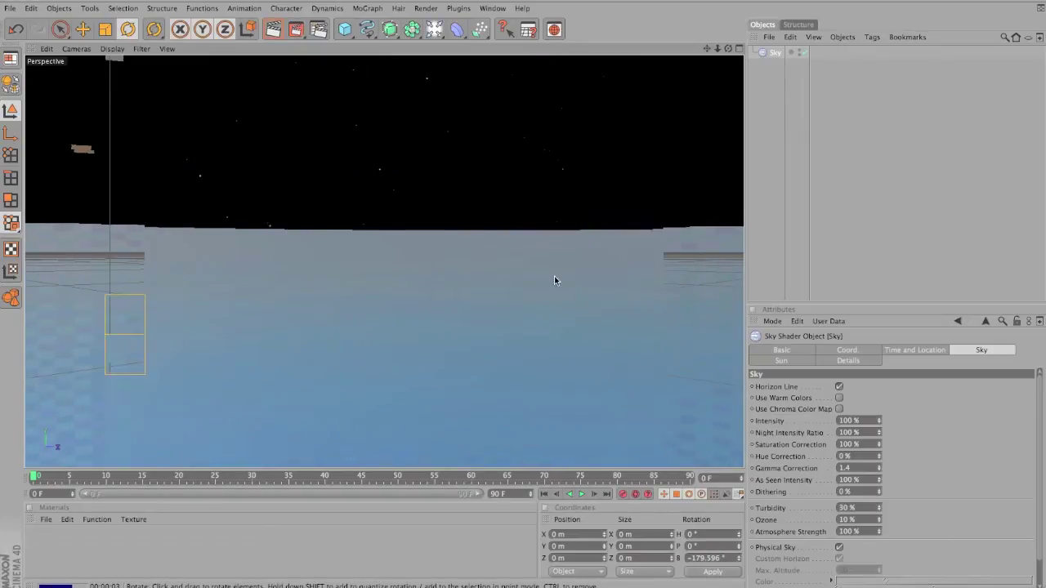
Enable Clouds in the sky object's basic properties
click(782, 360)
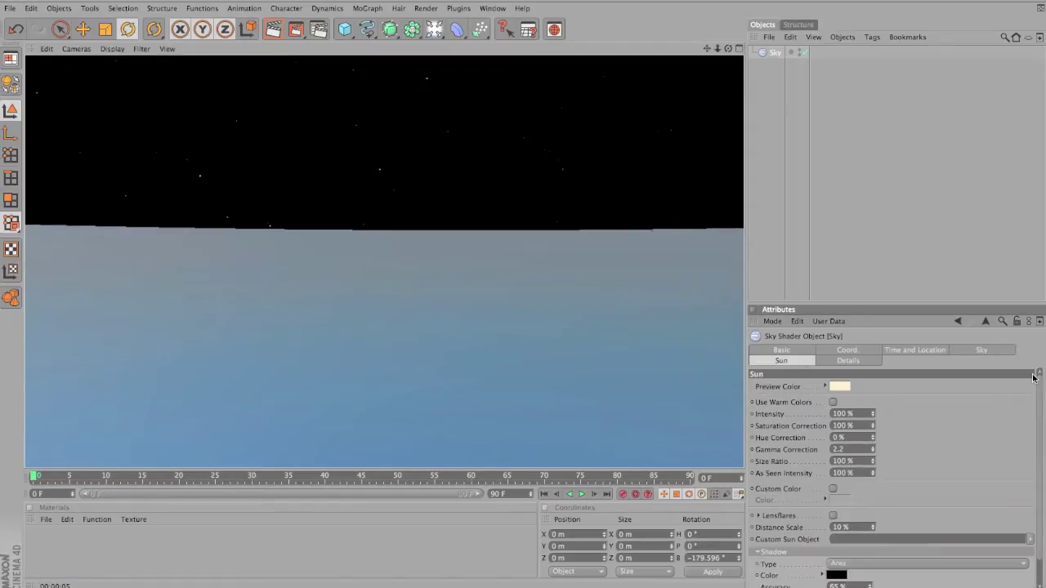
click(981, 351)
scroll(1030, 379, down, 3)
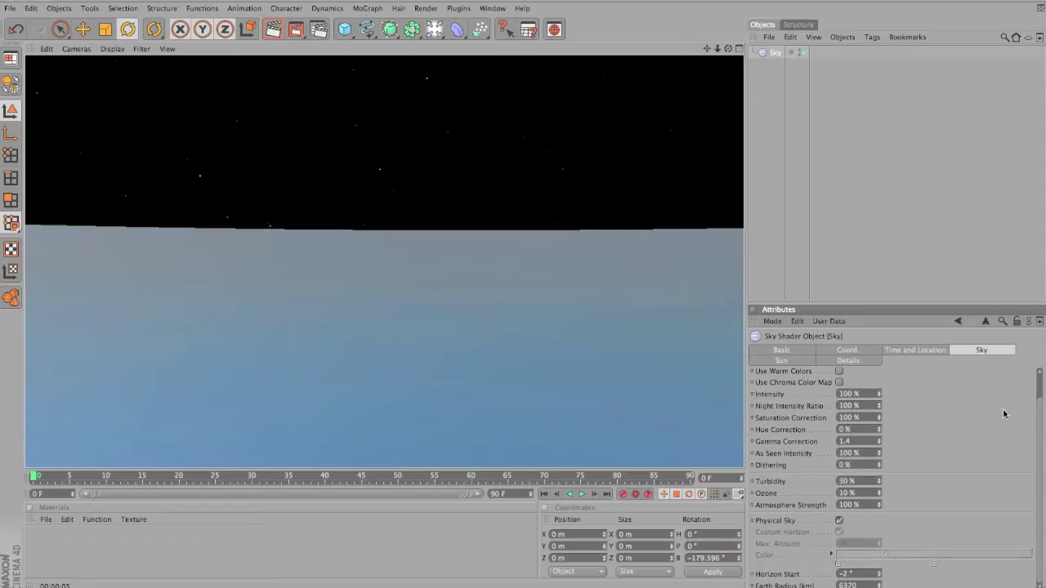
click(787, 351)
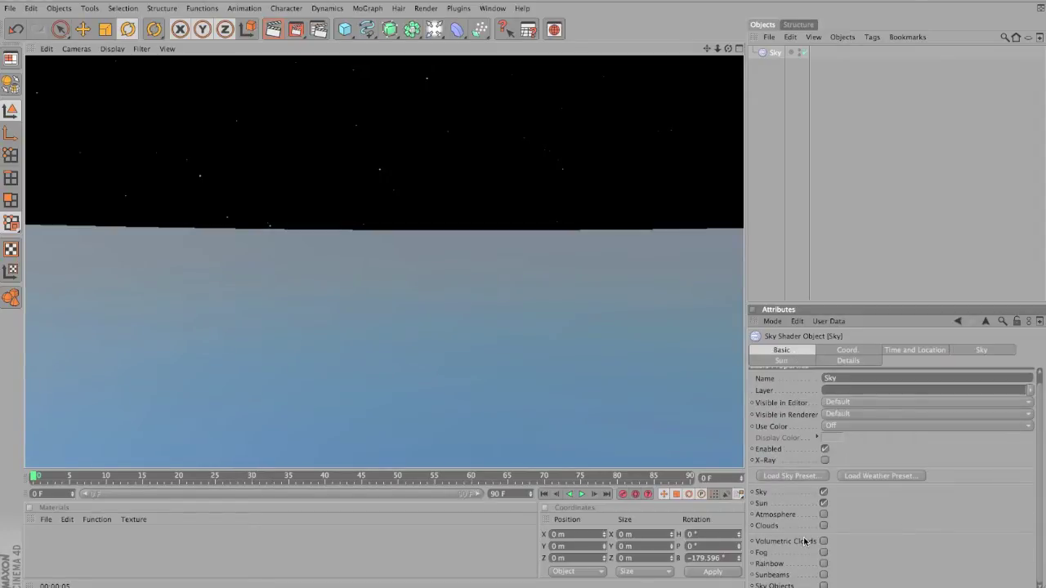
click(823, 526)
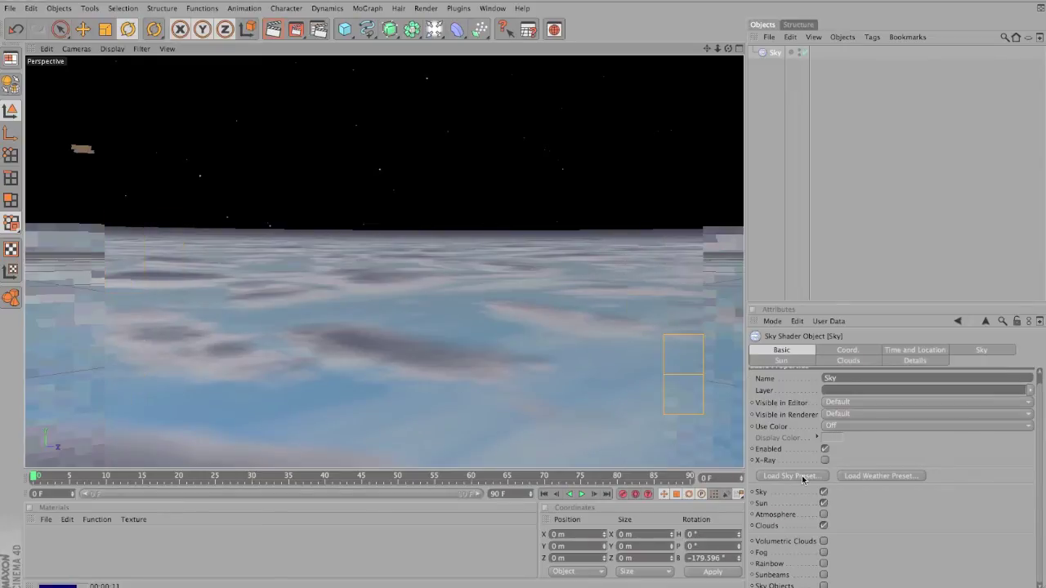
Set the sky object's Atmosphere Strength to 50 % in its Sky settings and render a preview of the view
click(789, 363)
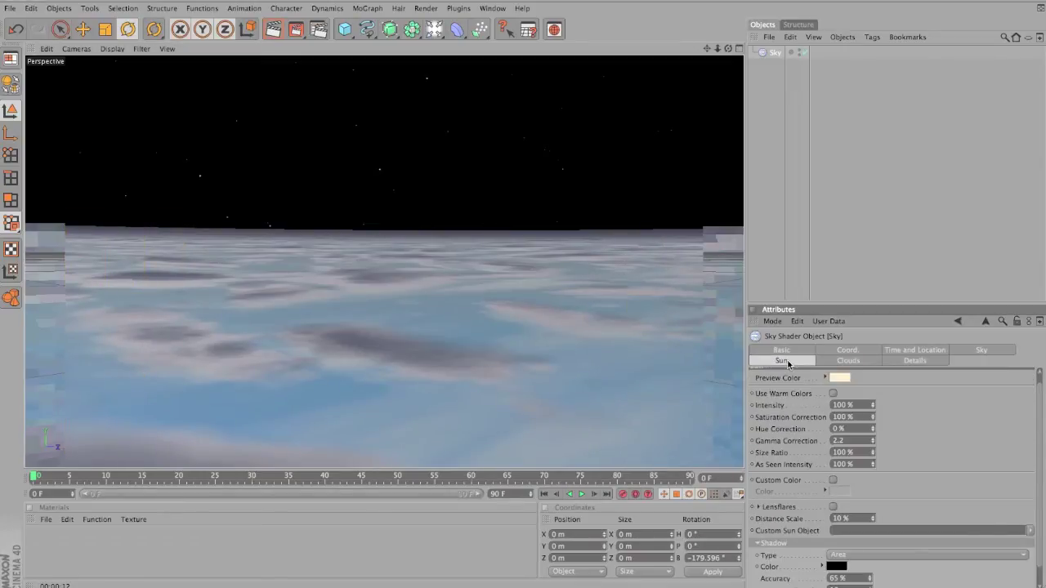
click(854, 361)
click(986, 353)
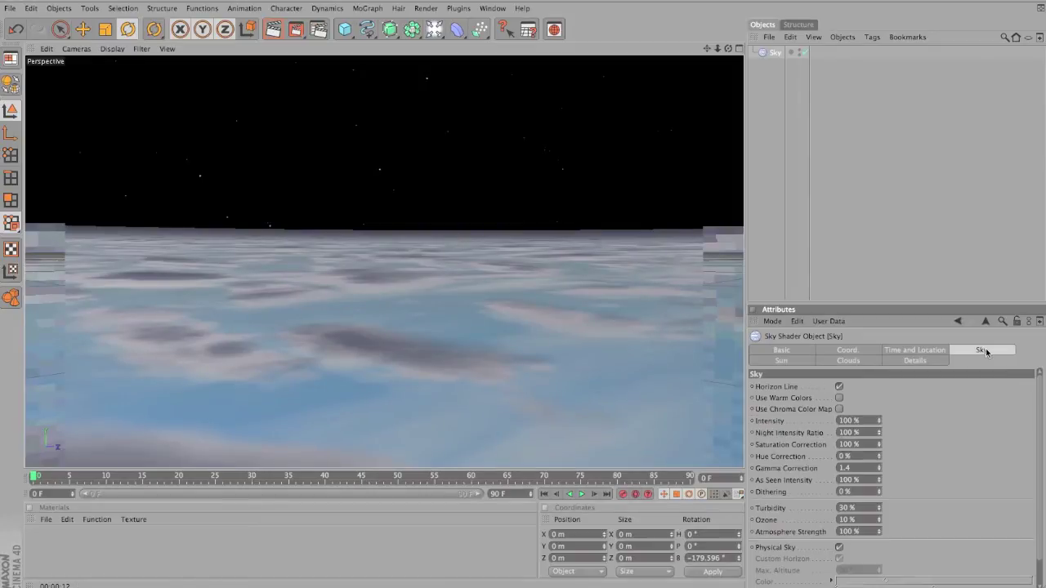
scroll(913, 507, down, 1)
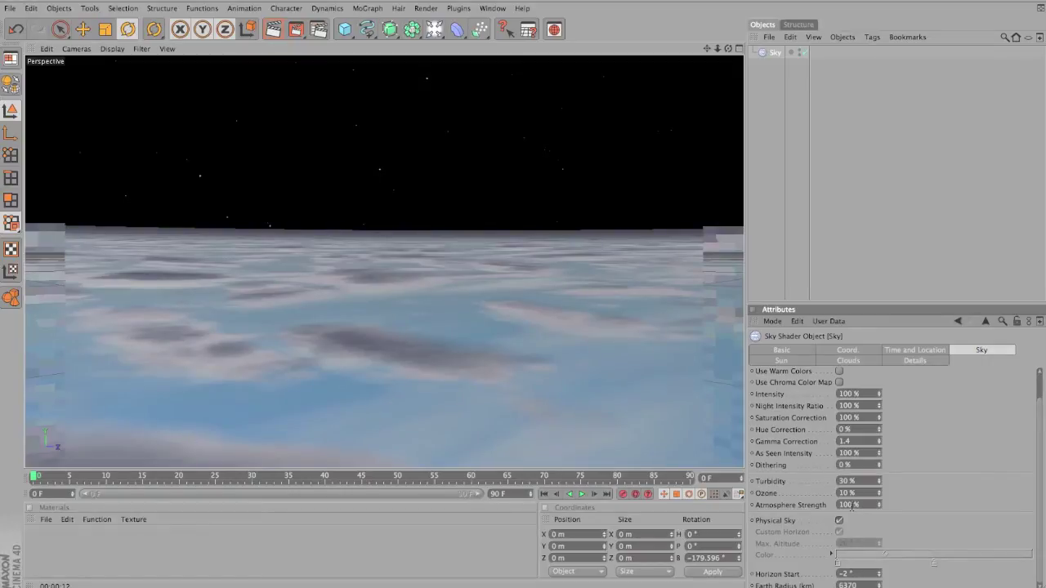
double_click(840, 505)
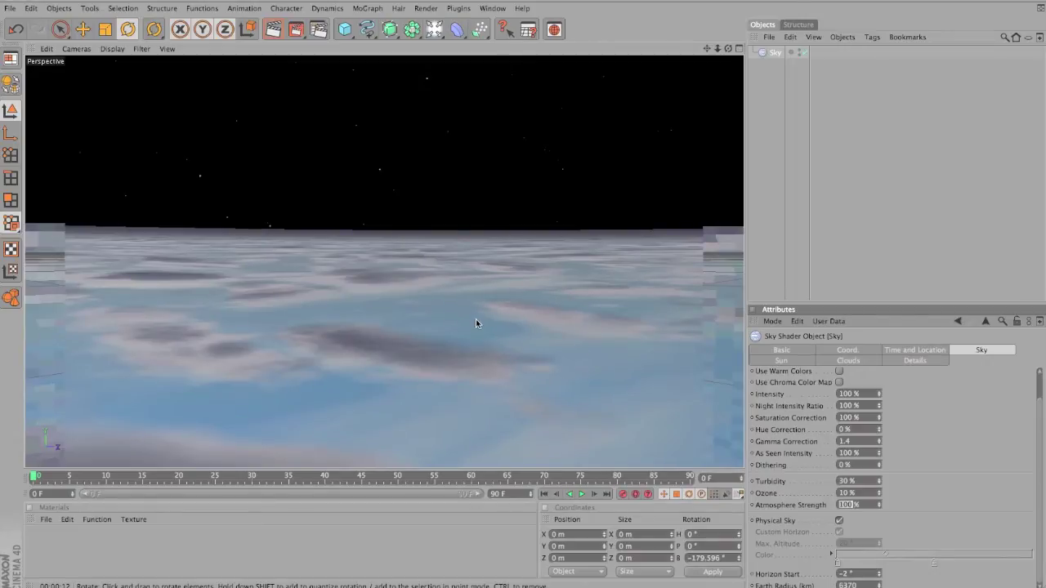
text(50)
key(Return)
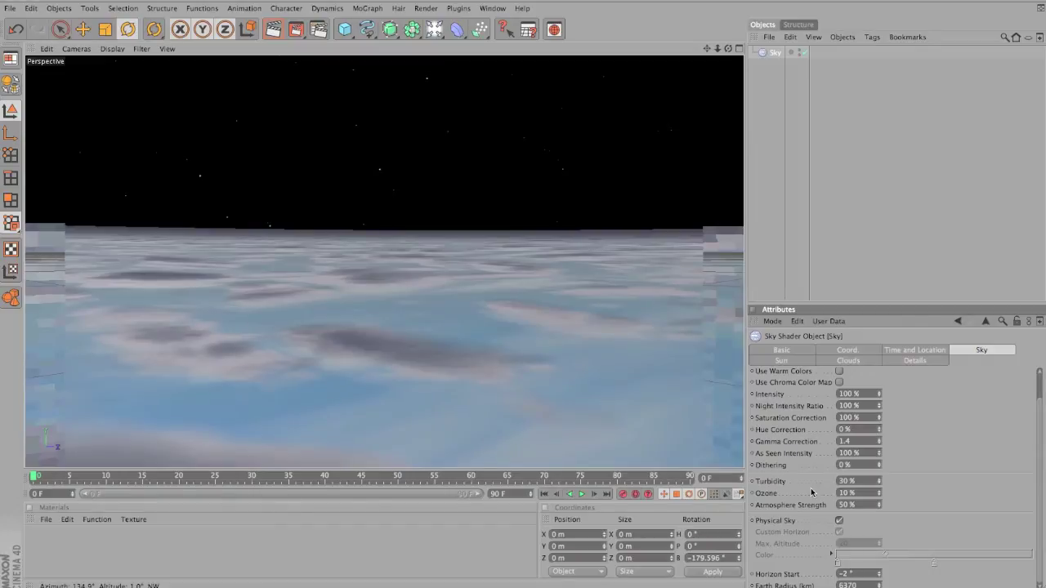
click(527, 303)
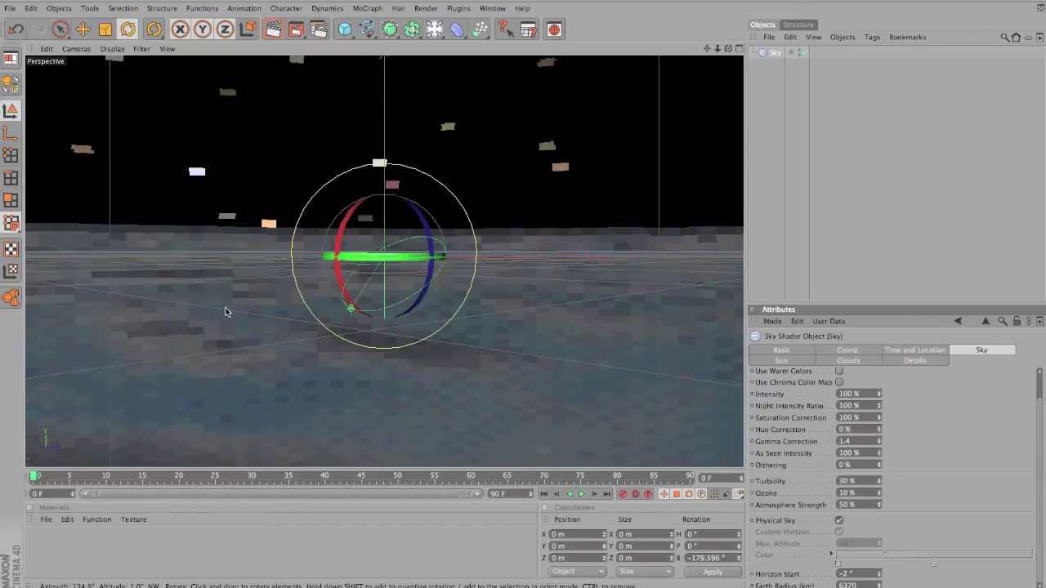
key(super+r)
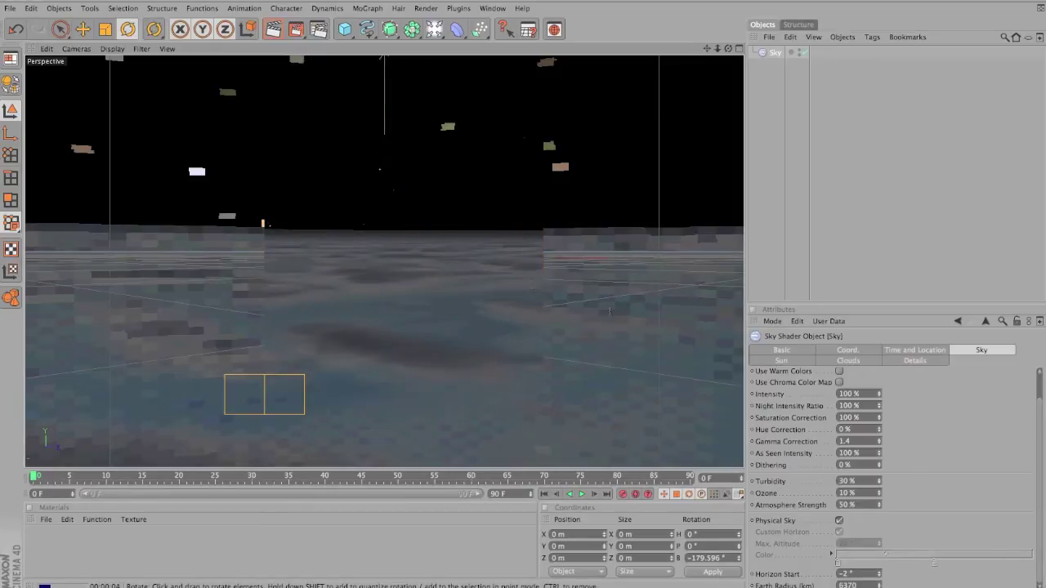
Set the sky object's Atmosphere Strength to 10 %
double_click(848, 506)
text(10)
key(Return)
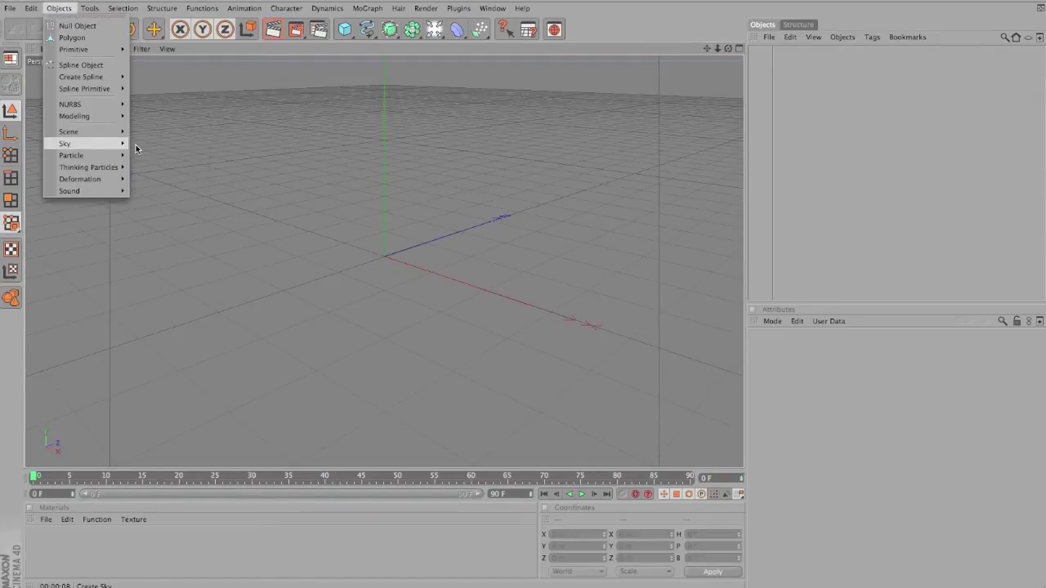
Add a physical sky object to the empty scene and enable Use Warm Colors and Lensflares in its Sun settings
click(146, 172)
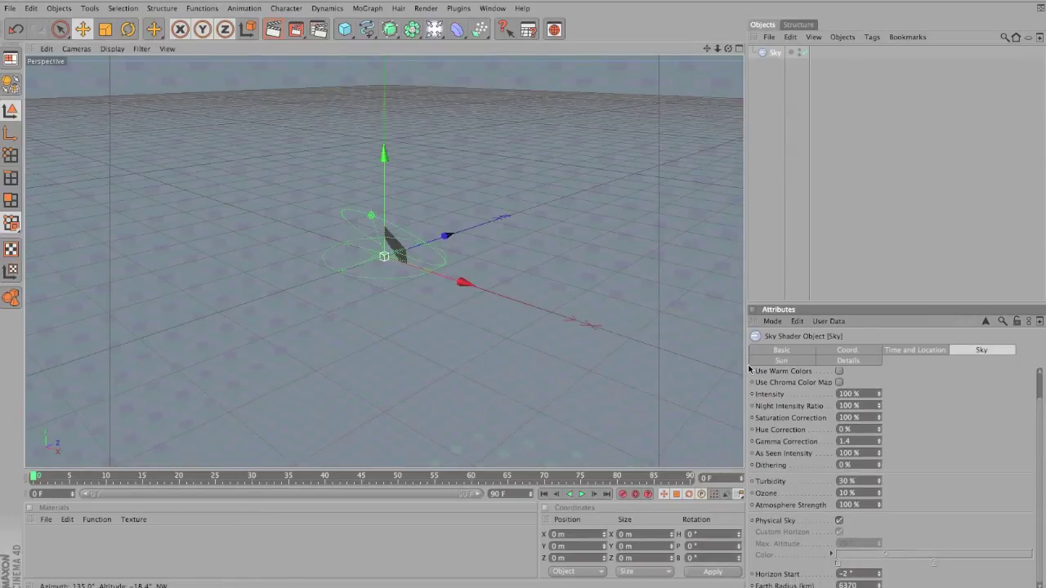
click(774, 362)
click(833, 376)
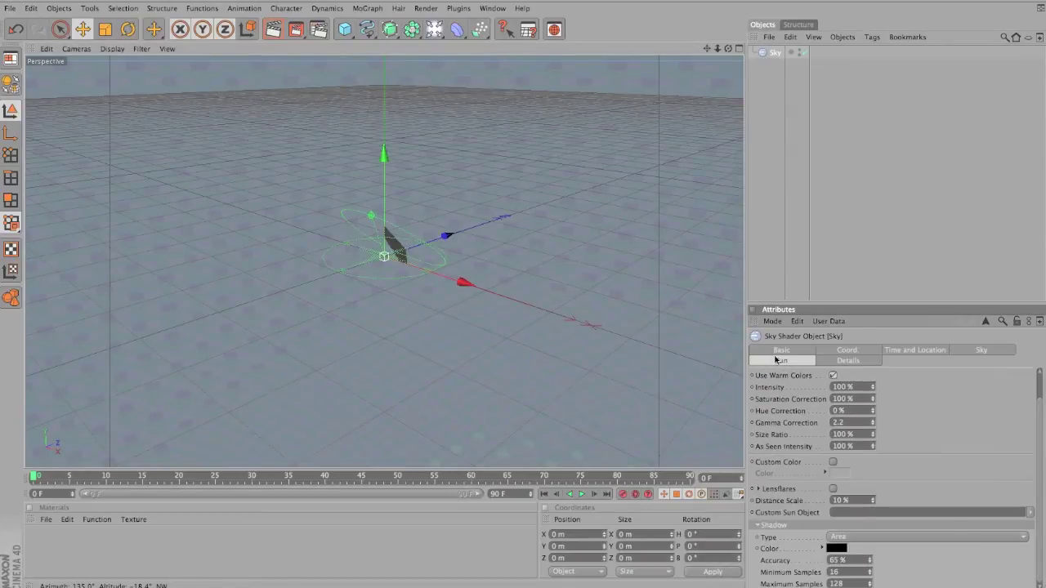
click(833, 488)
Rotate the sky object to about H -100.8°, P 44.8°, B 34.8° so the sun faces the view, and render a preview
drag(728, 49, 533, 296)
drag(727, 51, 524, 291)
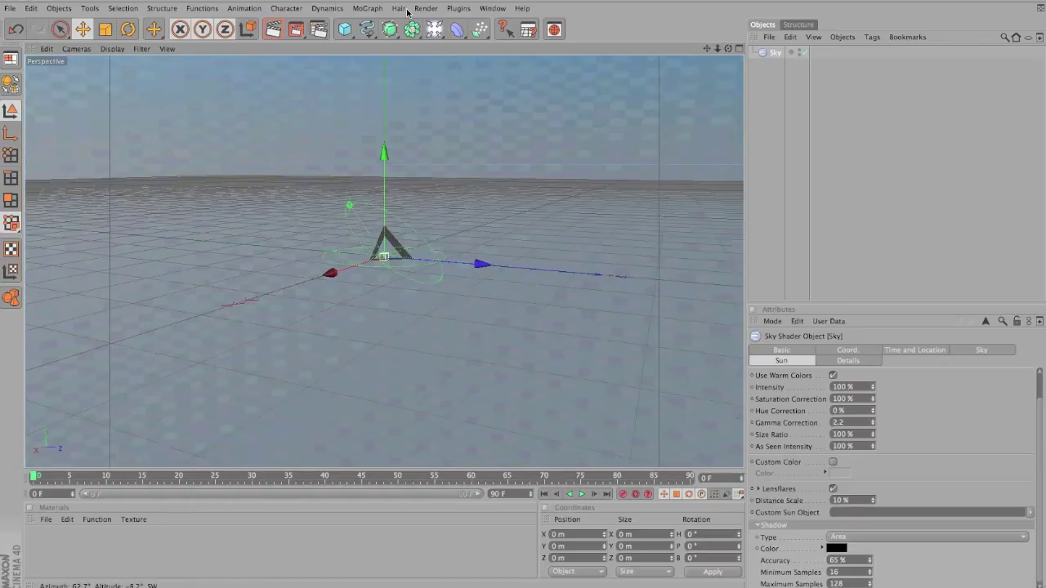
click(128, 30)
drag(349, 269, 293, 305)
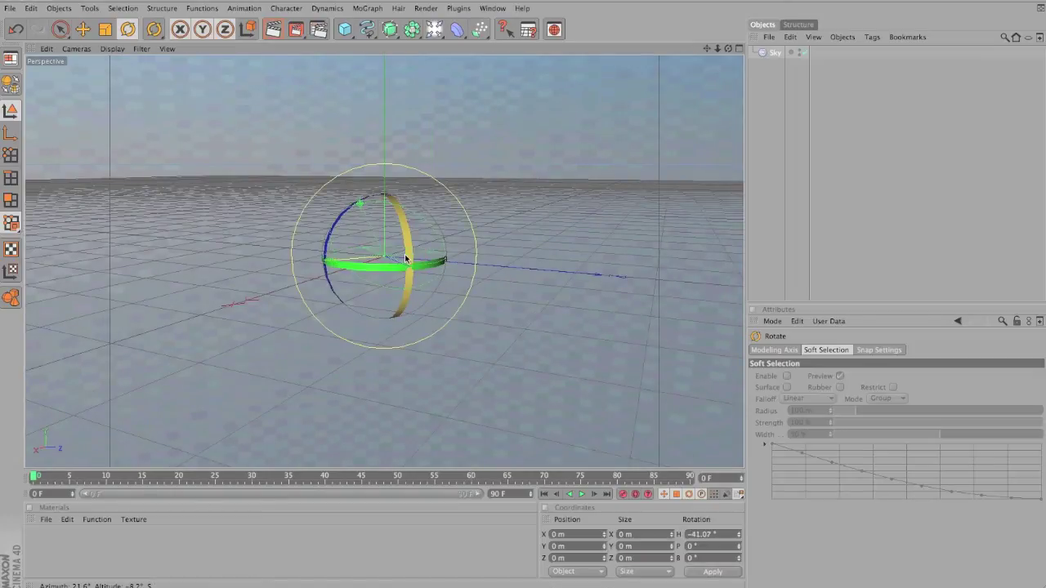
drag(406, 270, 292, 240)
drag(436, 283, 431, 293)
mouse_move(362, 237)
mouse_down()
mouse_move(374, 268)
mouse_move(365, 241)
mouse_move(384, 222)
mouse_move(368, 255)
mouse_move(362, 234)
mouse_move(365, 243)
mouse_up()
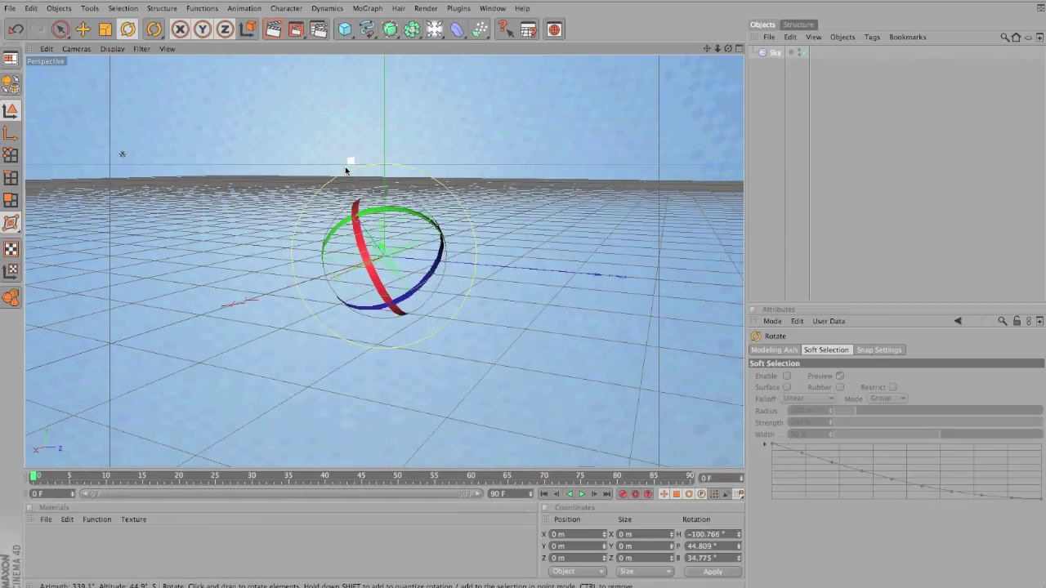
key(ctrl+r)
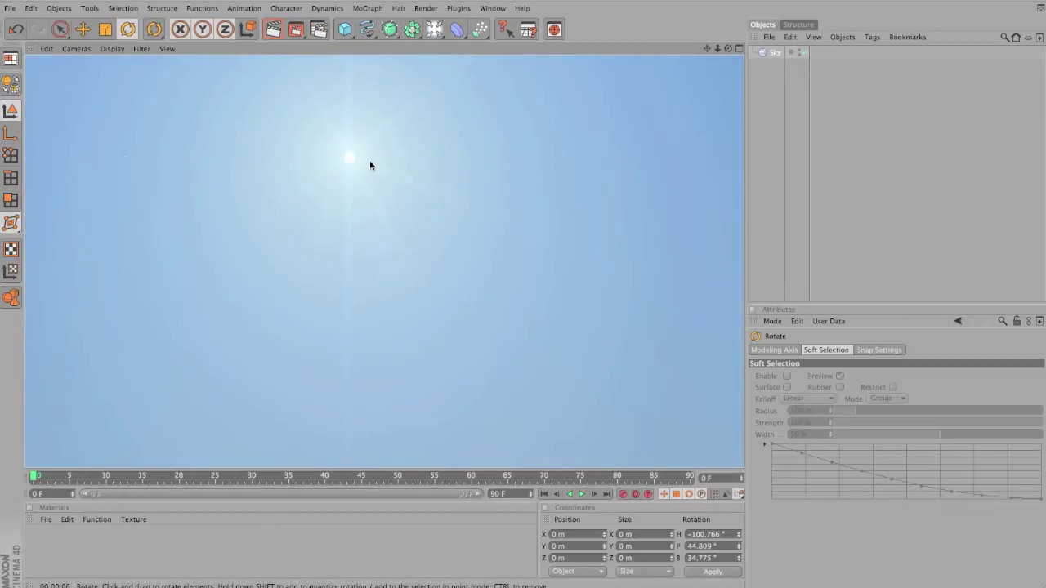
click(525, 120)
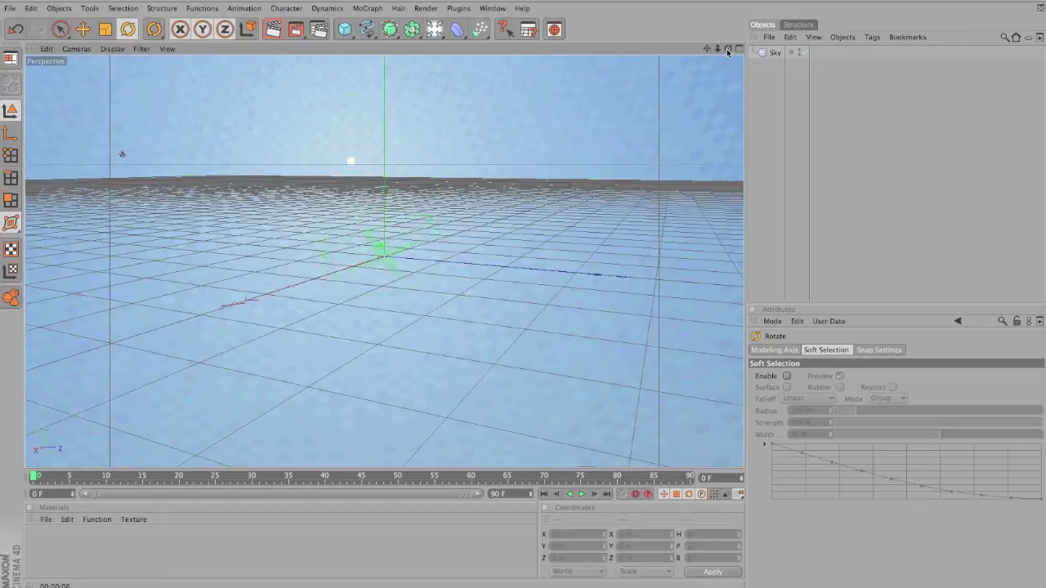
Load the dark night preset from the first row of sky presets onto the sky object and render a preview
drag(727, 49, 523, 294)
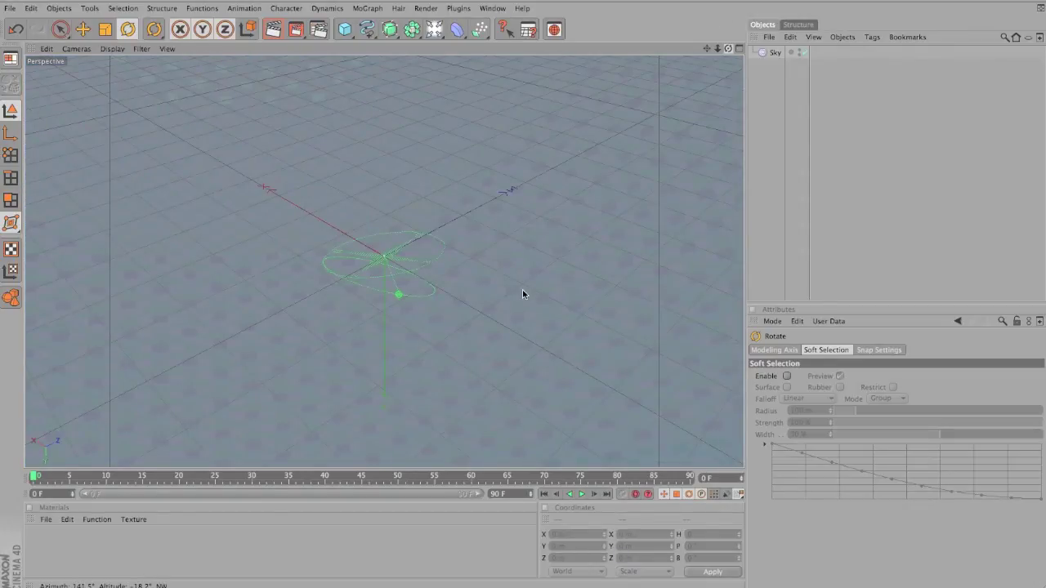
drag(729, 52, 522, 289)
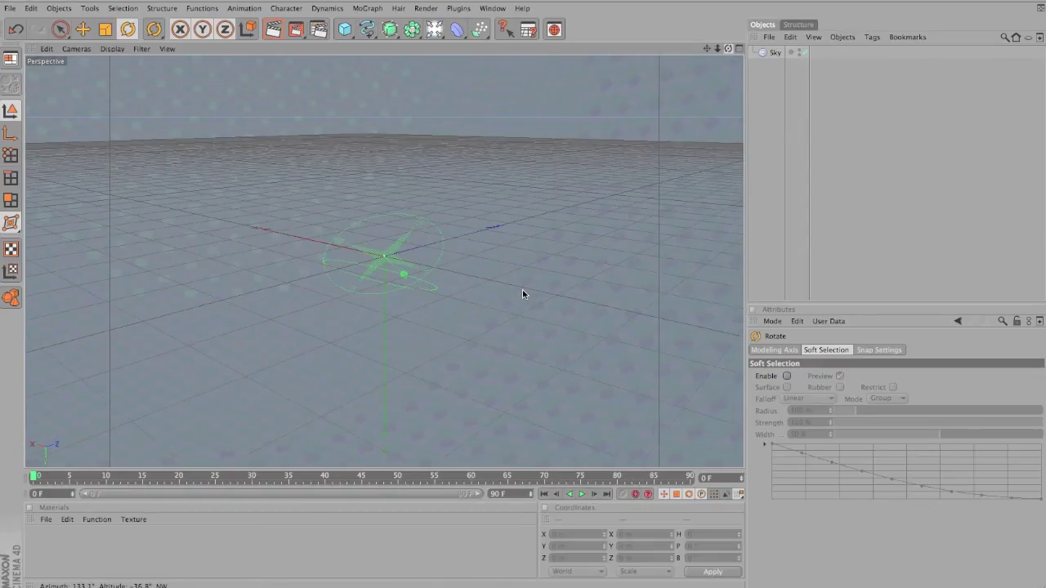
click(774, 53)
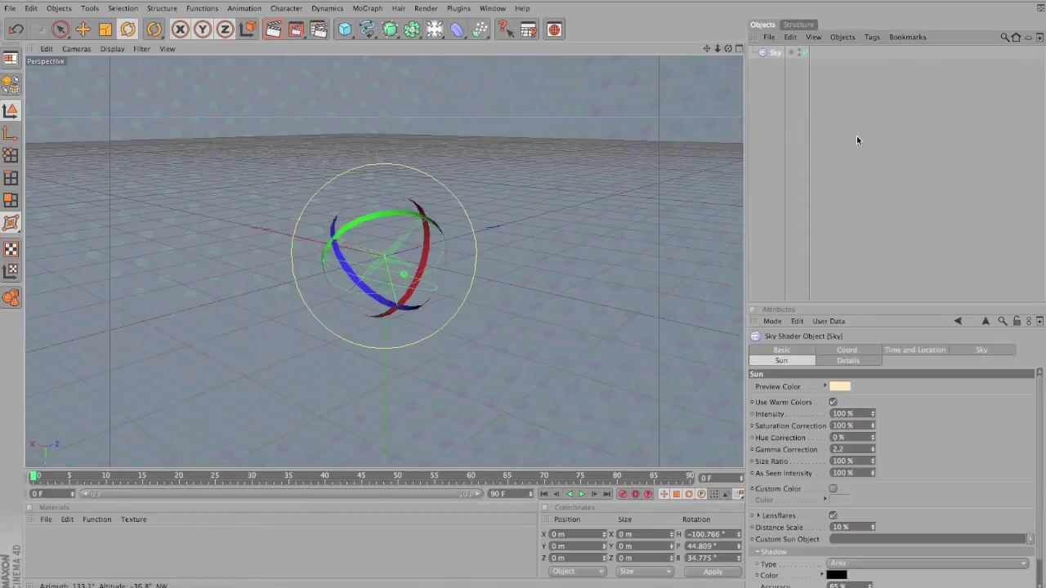
scroll(977, 399, down, 1)
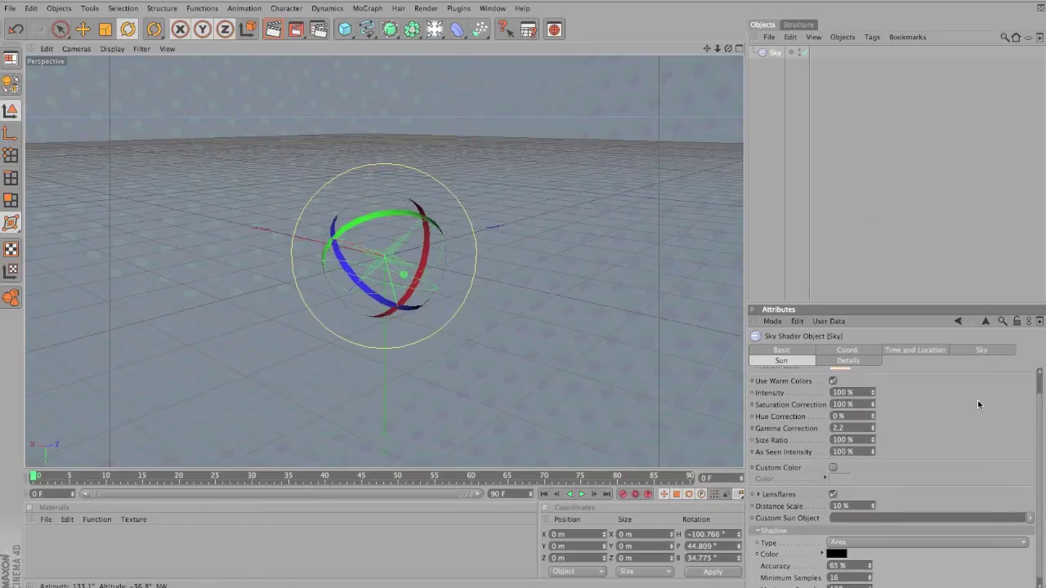
click(865, 360)
click(974, 349)
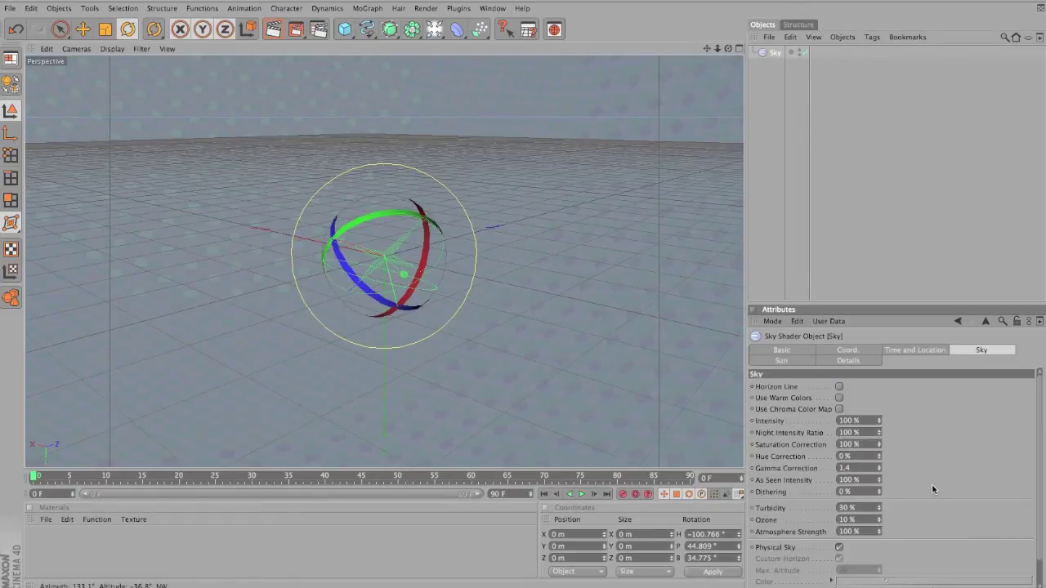
click(789, 352)
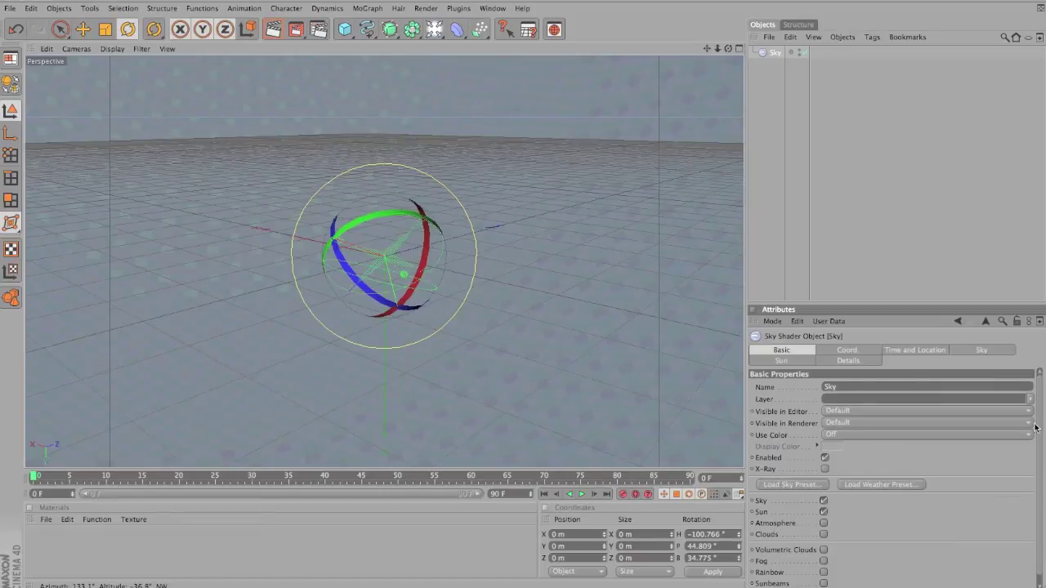
scroll(1035, 426, down, 1)
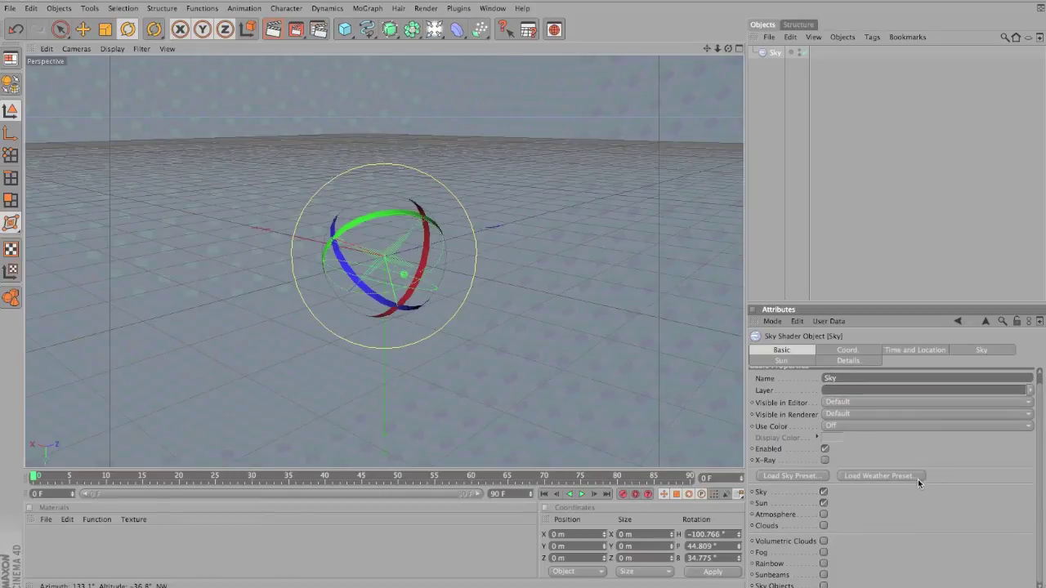
click(811, 476)
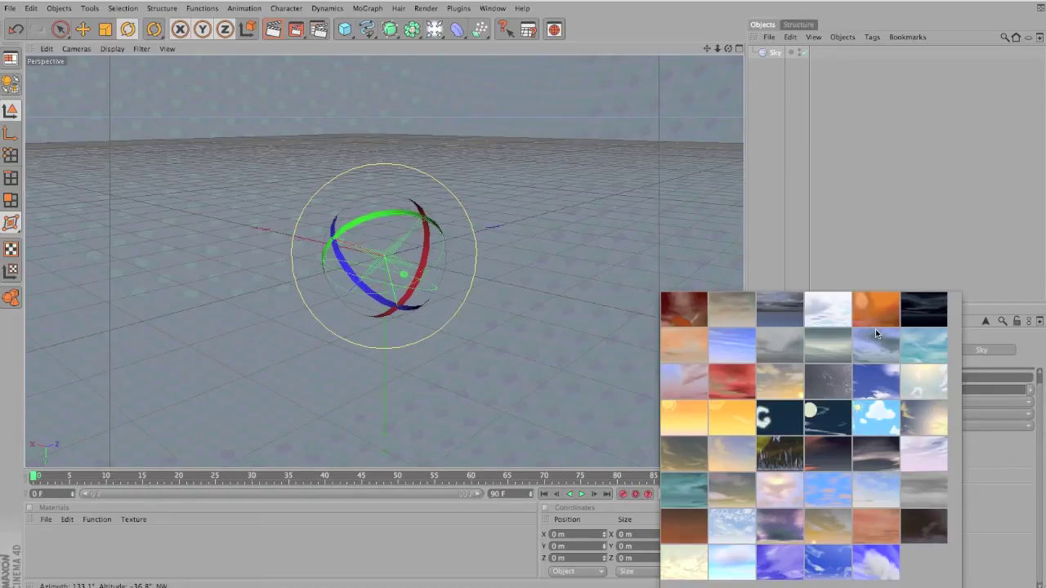
click(927, 309)
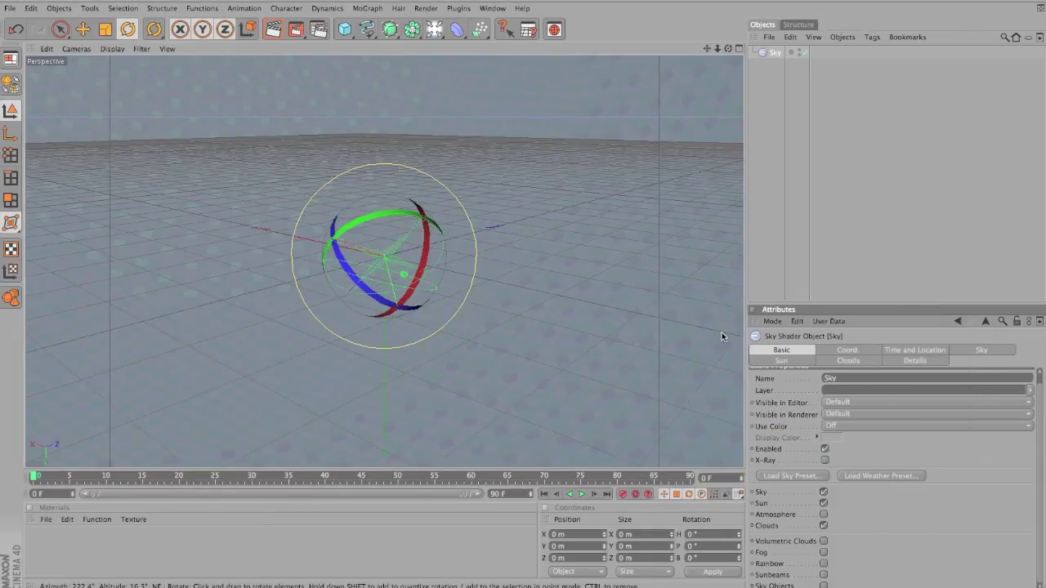
key(space)
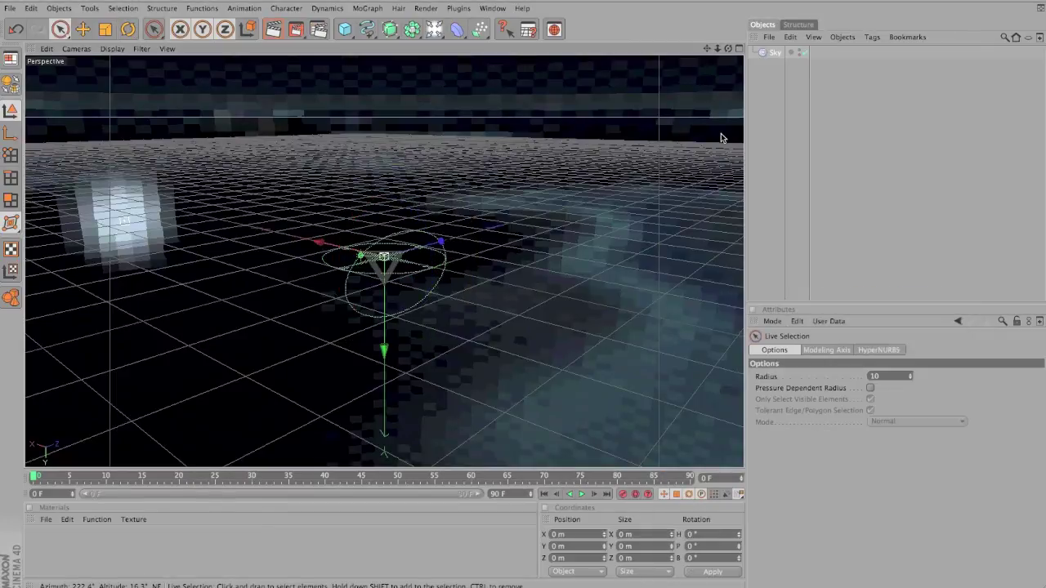
key(ctrl+r)
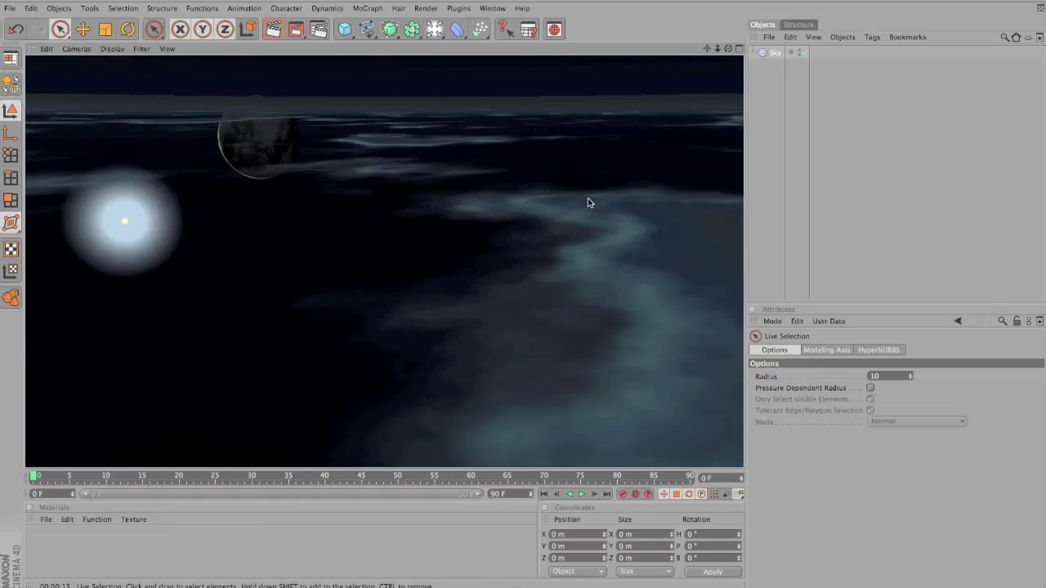
Load the second-row weather preset with white clouds on a blue sky and render a preview of the view
click(776, 53)
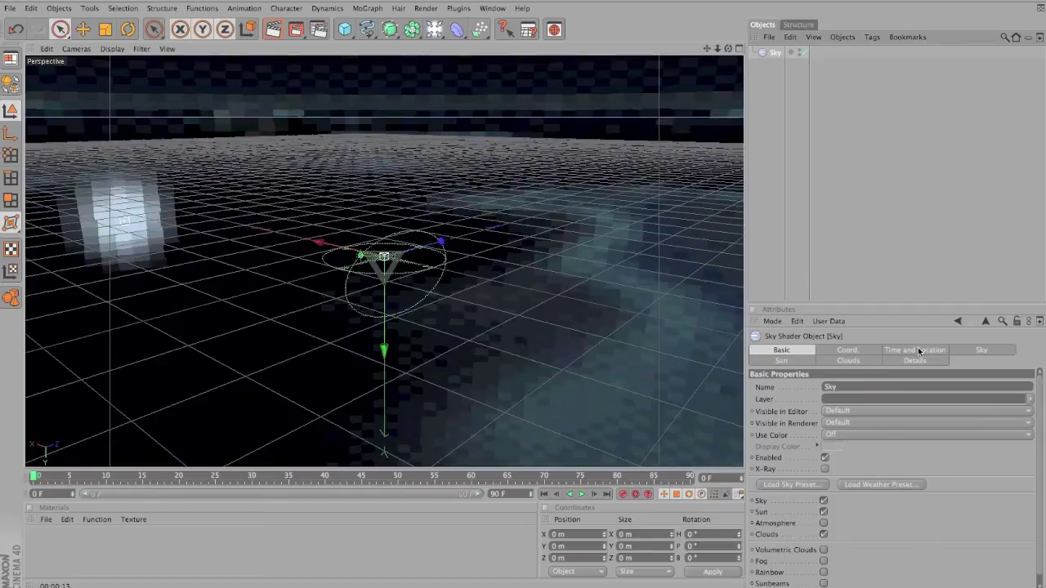
click(880, 485)
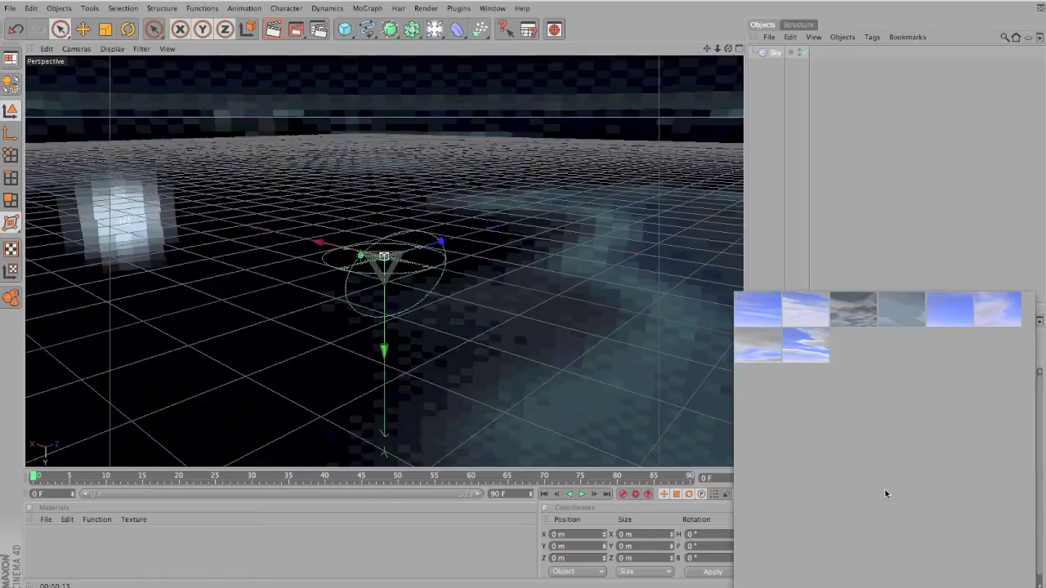
click(805, 356)
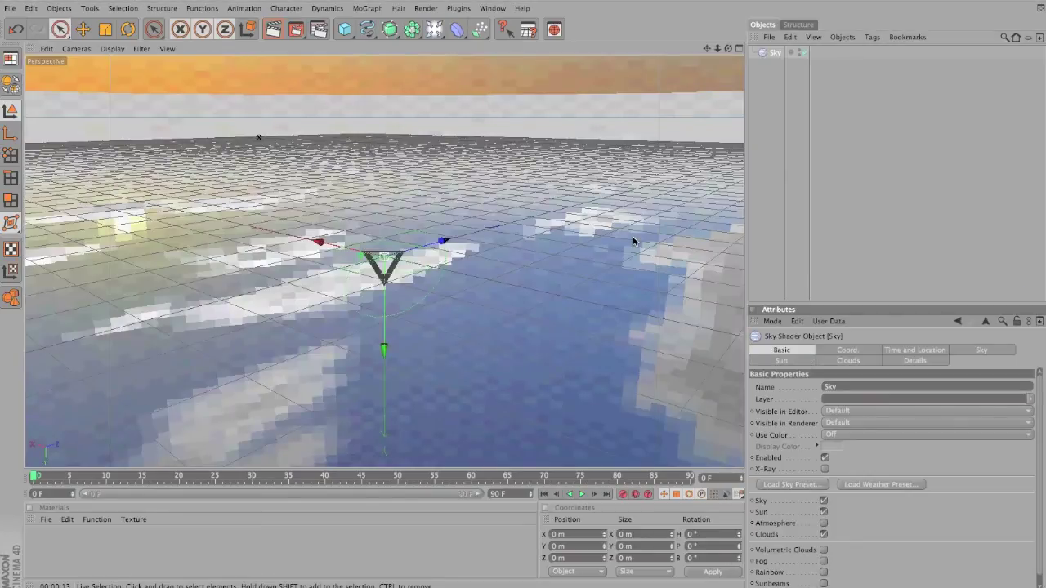
click(633, 241)
key(super+r)
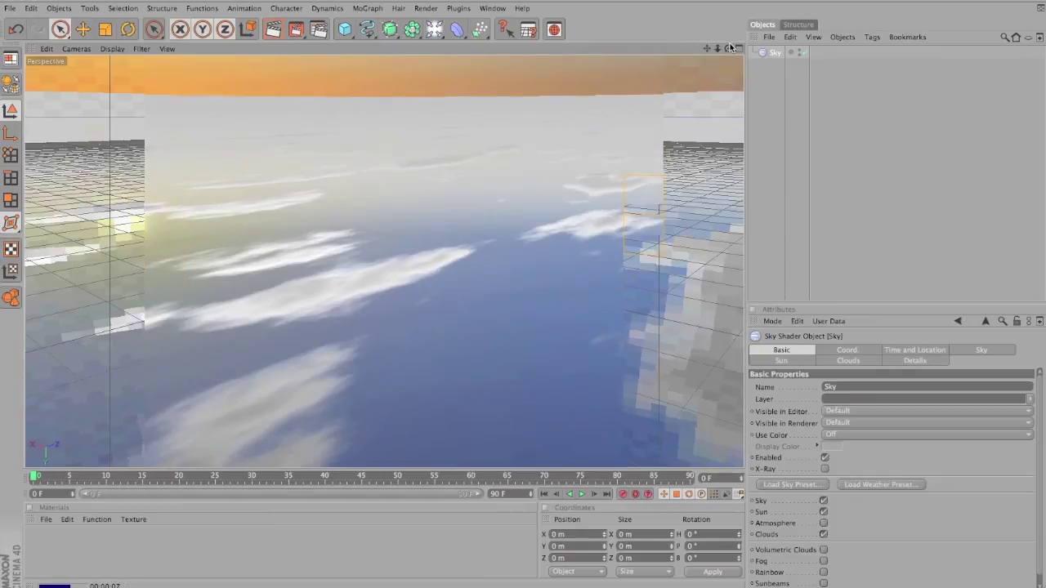
drag(730, 48, 735, 87)
drag(729, 49, 522, 291)
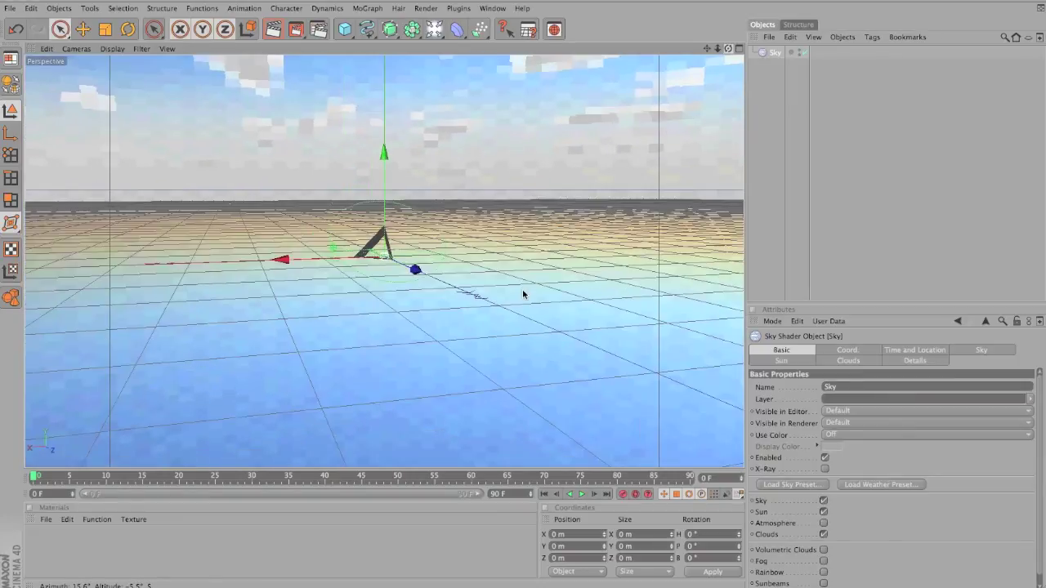
drag(523, 294, 731, 100)
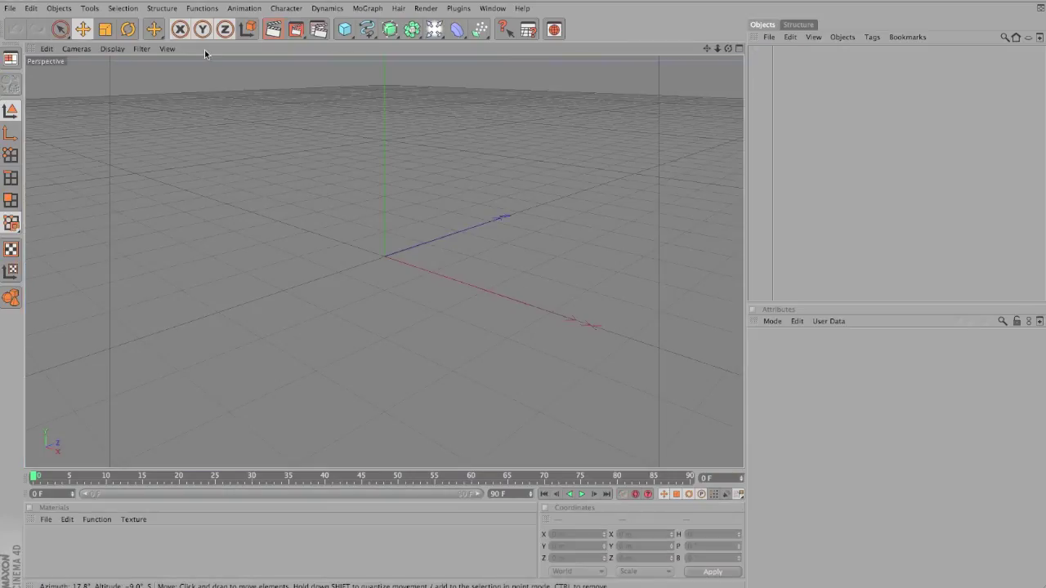
Add a physical sky object to the empty scene, with Horizon Line enabled and Atmosphere Strength set to 0 %
click(58, 8)
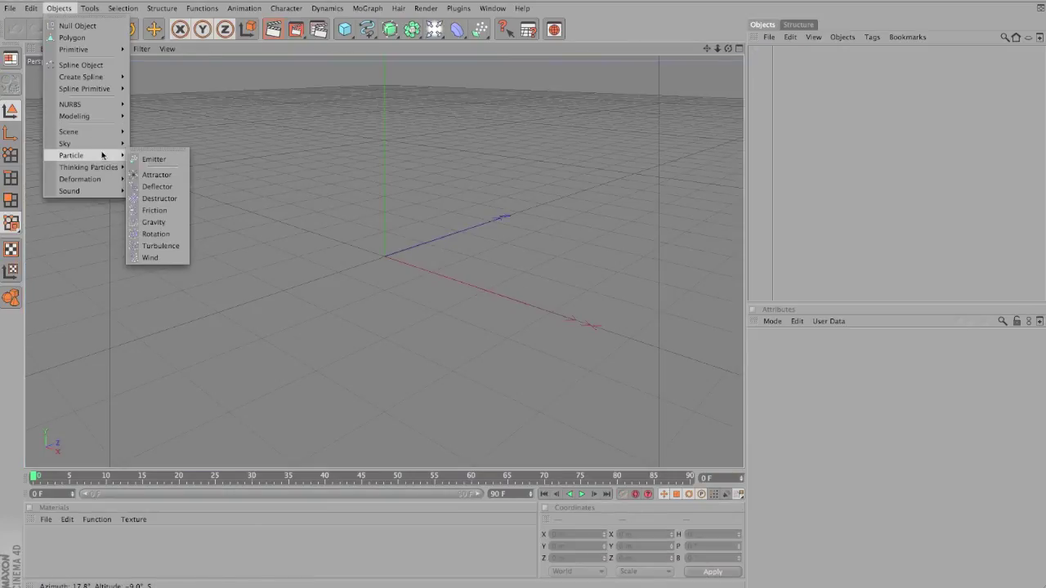
mouse_move(99, 143)
click(155, 148)
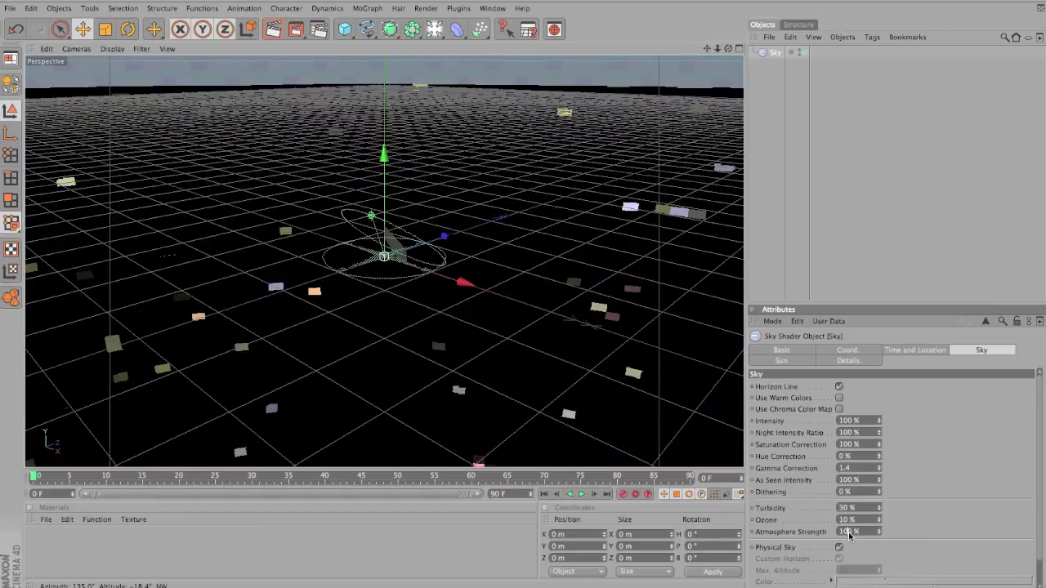
double_click(847, 532)
key(Return)
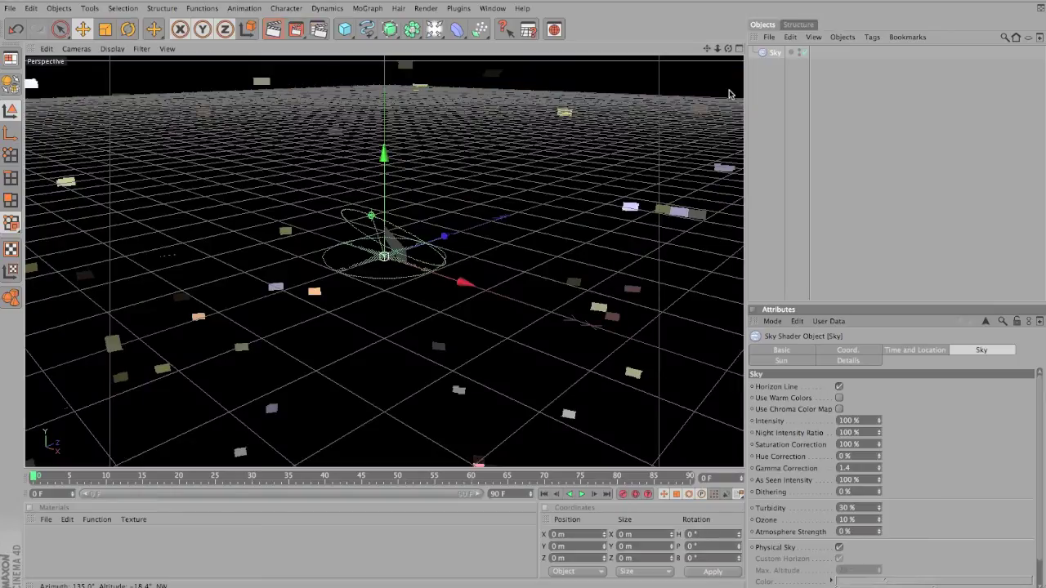
Add a camera near ground level, looking at the sky object across the grid, and look through it in the perspective view
drag(728, 49, 524, 295)
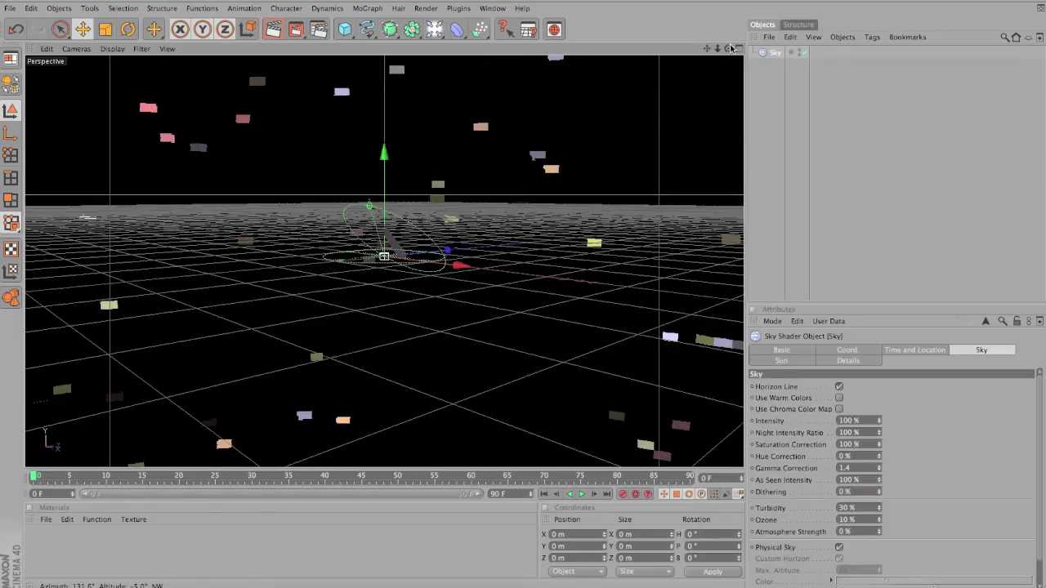
drag(433, 29, 635, 62)
click(76, 49)
mouse_move(102, 67)
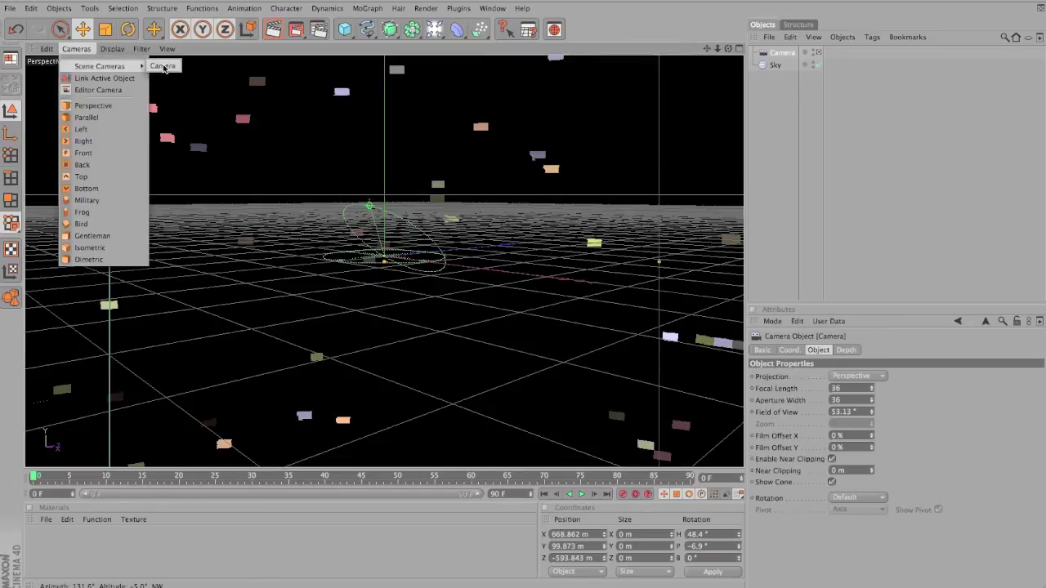
click(165, 67)
Reduce the camera's focal length to 1 for an extreme wide-angle star field and render a preview of the view
mouse_move(660, 261)
mouse_down()
mouse_move(619, 307)
mouse_move(609, 300)
mouse_move(659, 262)
mouse_up()
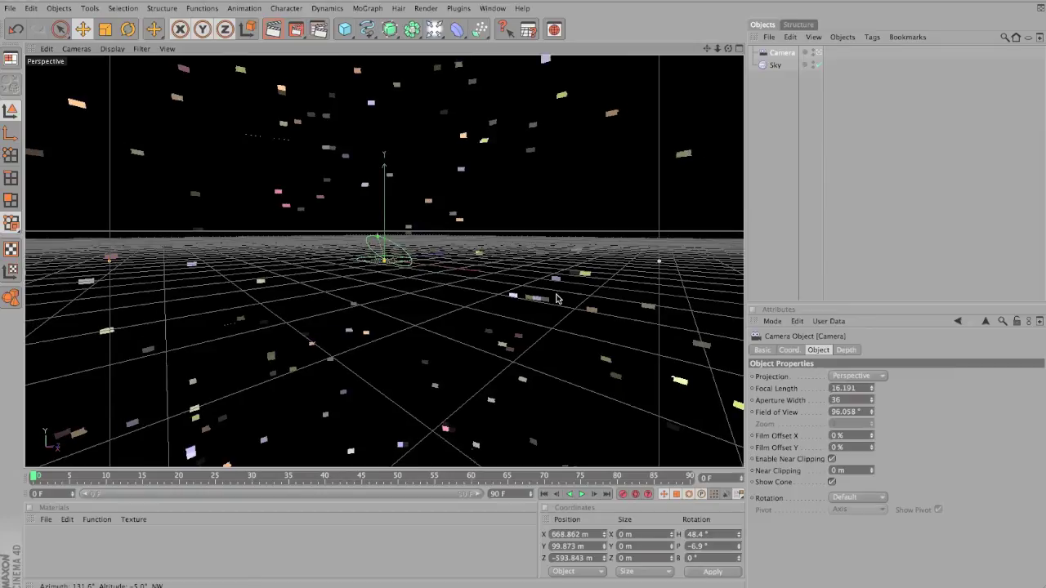
scroll(625, 315, down, 9)
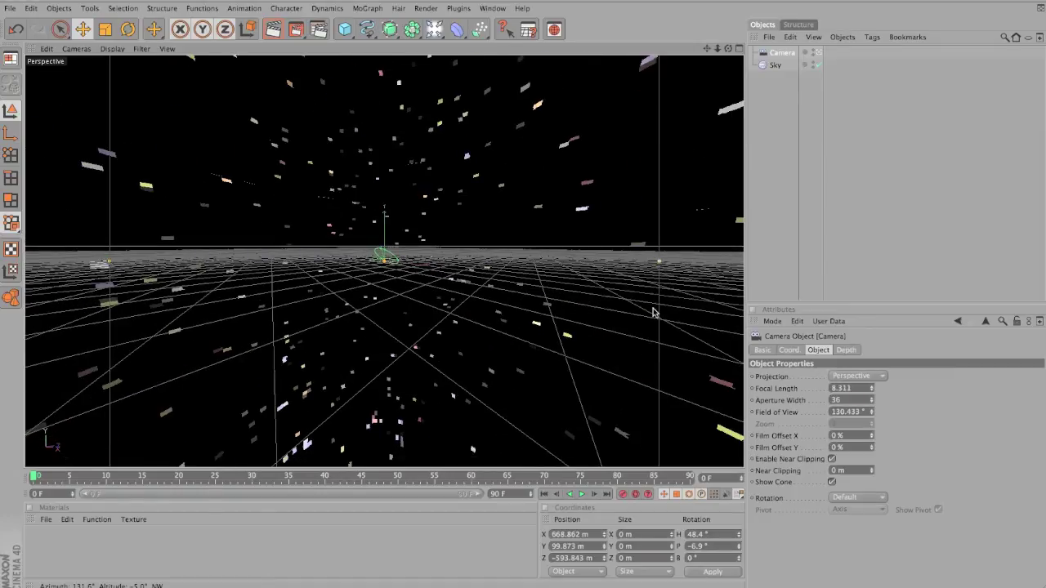
scroll(664, 265, down, 10)
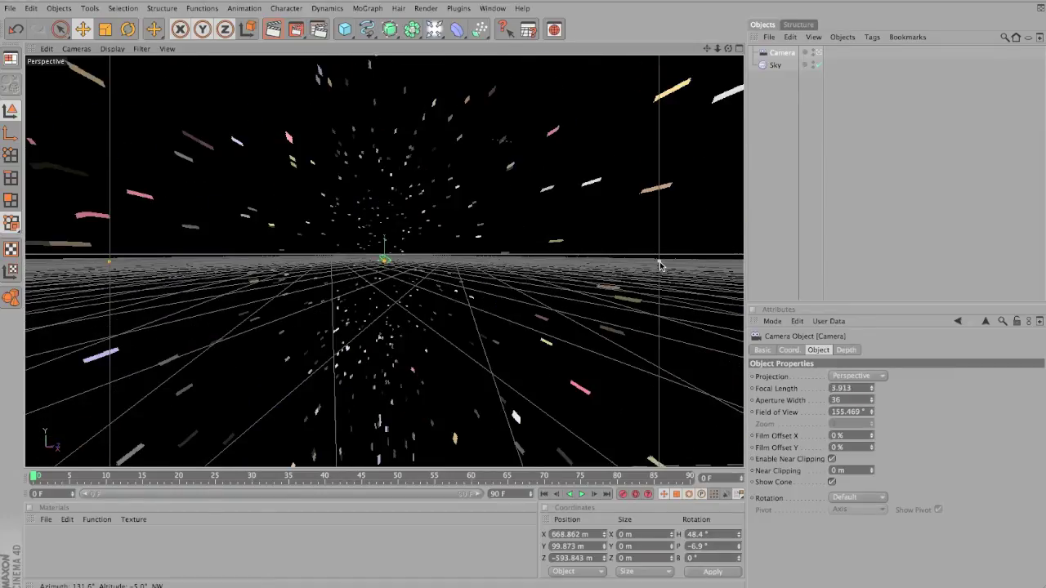
drag(872, 389, 872, 389)
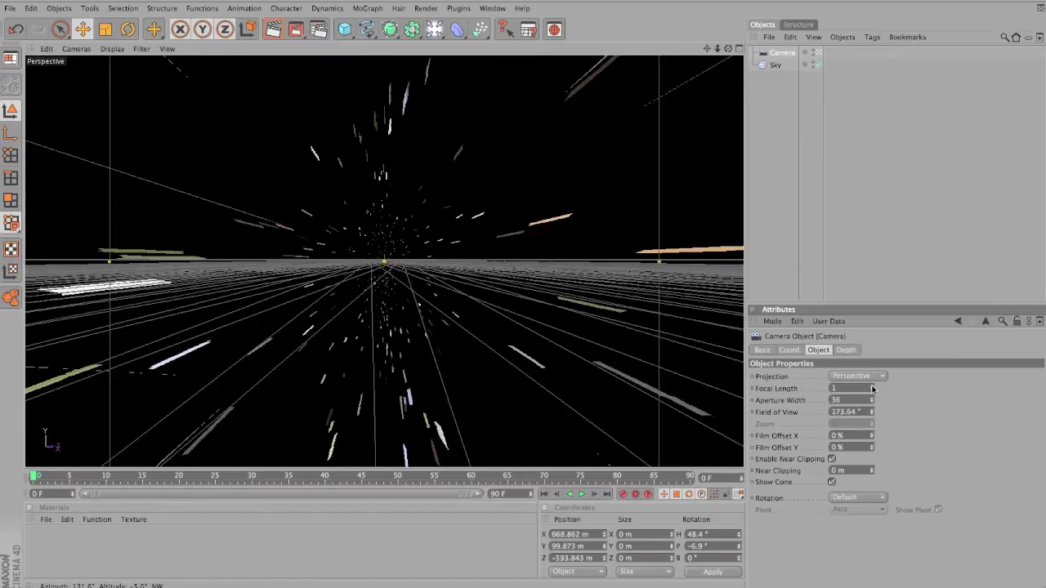
key(super+r)
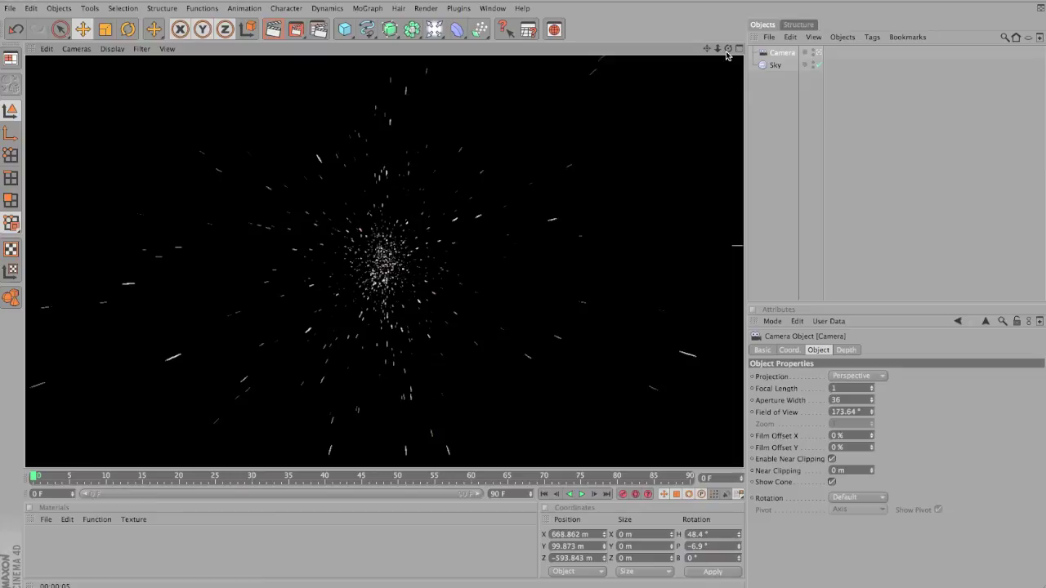
Turn the camera to about H 50.8°, P -52.7°, render a preview, rotate it to about H 55.6°, P 7.3°, and deselect it
drag(726, 50, 527, 293)
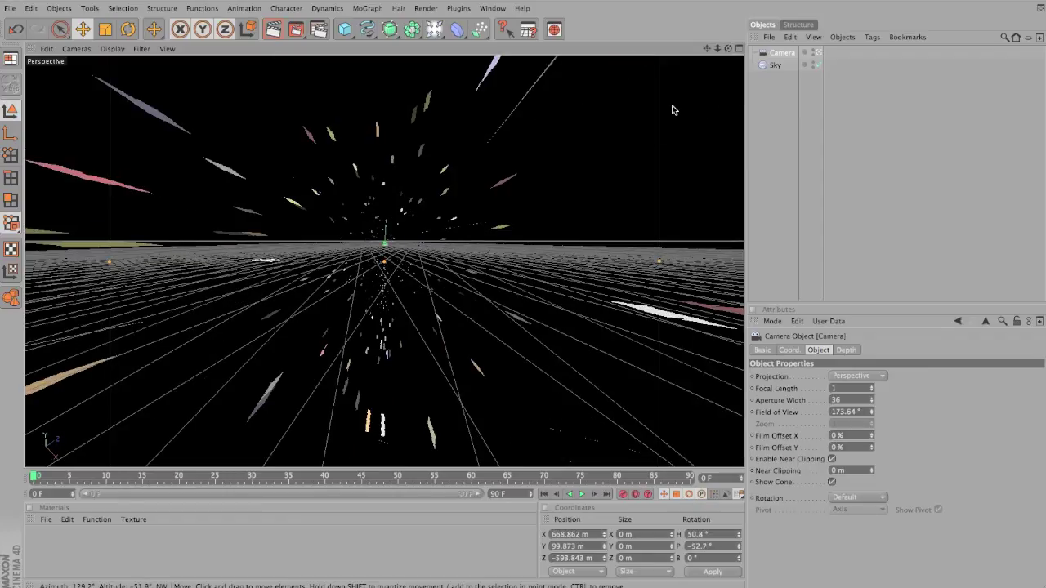
key(ctrl+r)
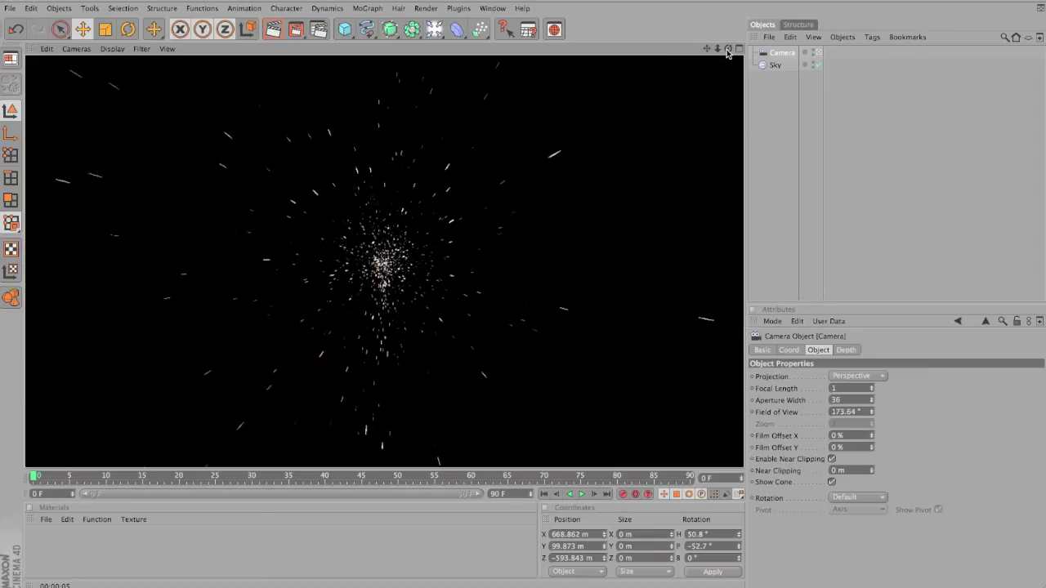
drag(728, 49, 523, 292)
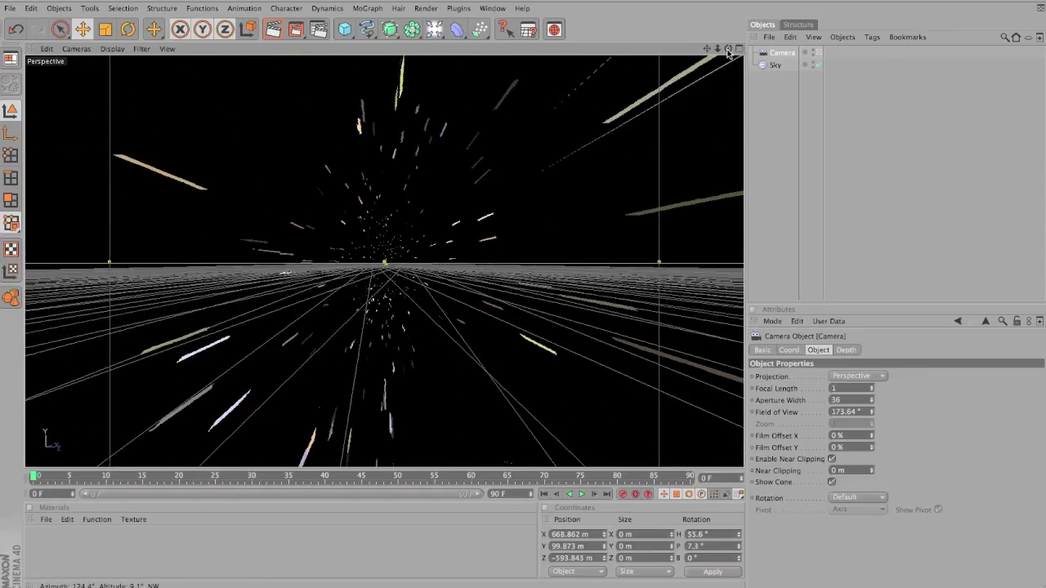
click(425, 147)
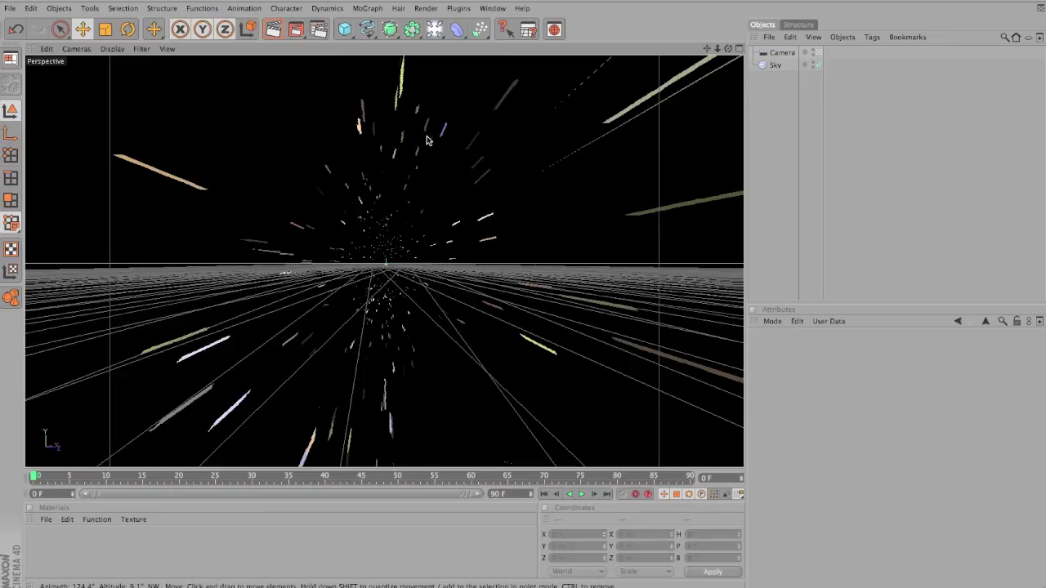